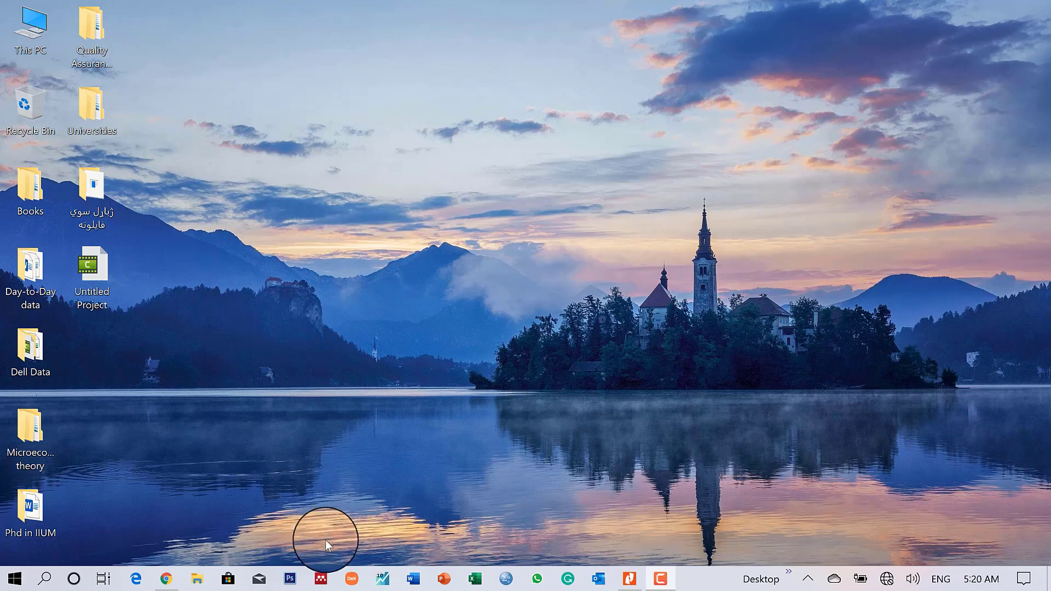
- Launch Mendeley Desktop and put the cursor in the welcome window's e-mail field
left_click(321, 579)
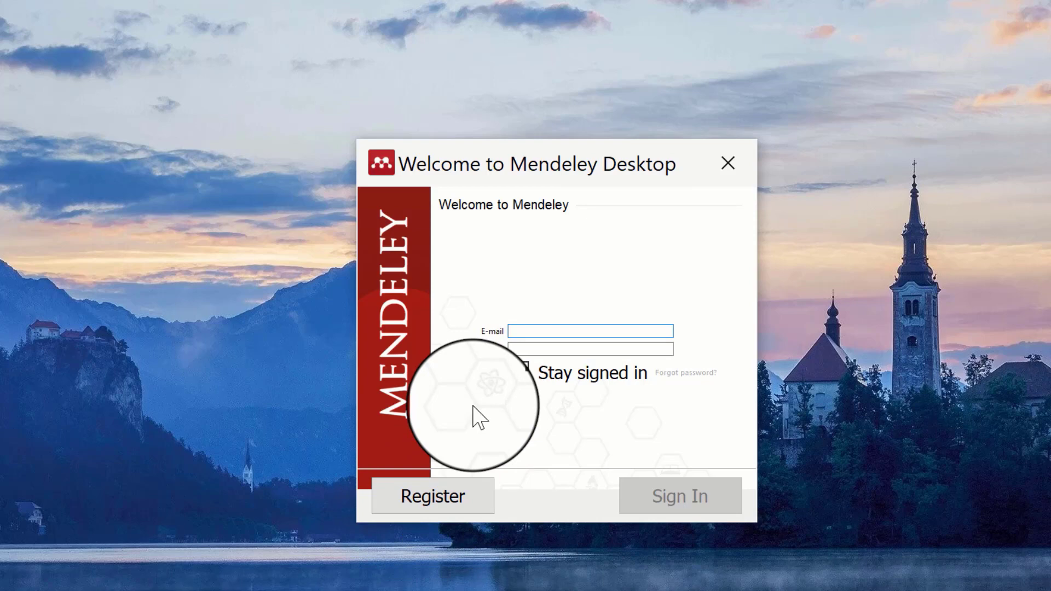
left_click(565, 328)
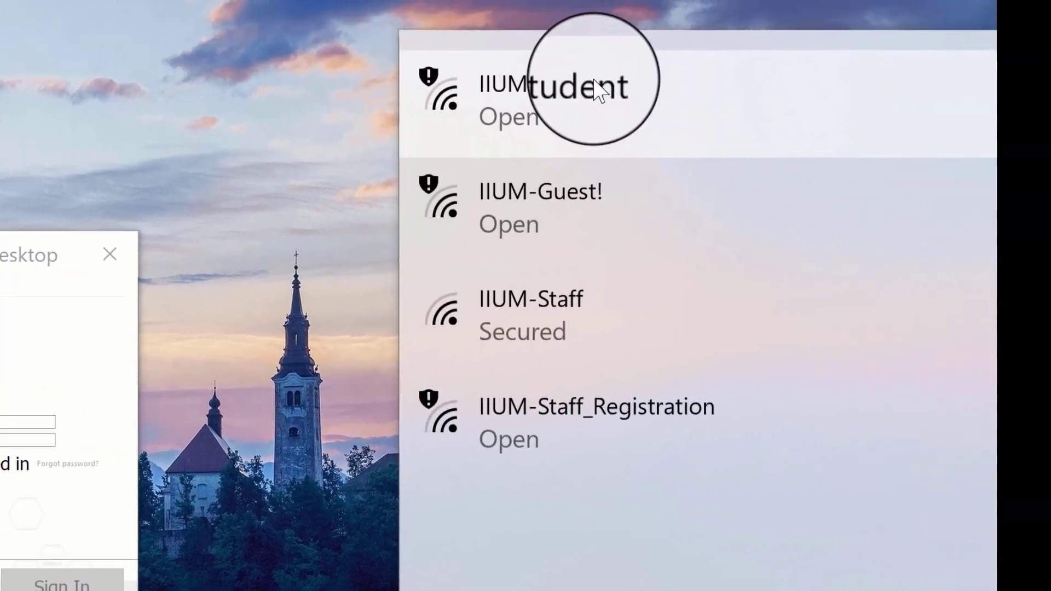
- Connect to the IIUM-Student Wi-Fi, then sign in with the account e-mail and password
left_click(596, 84)
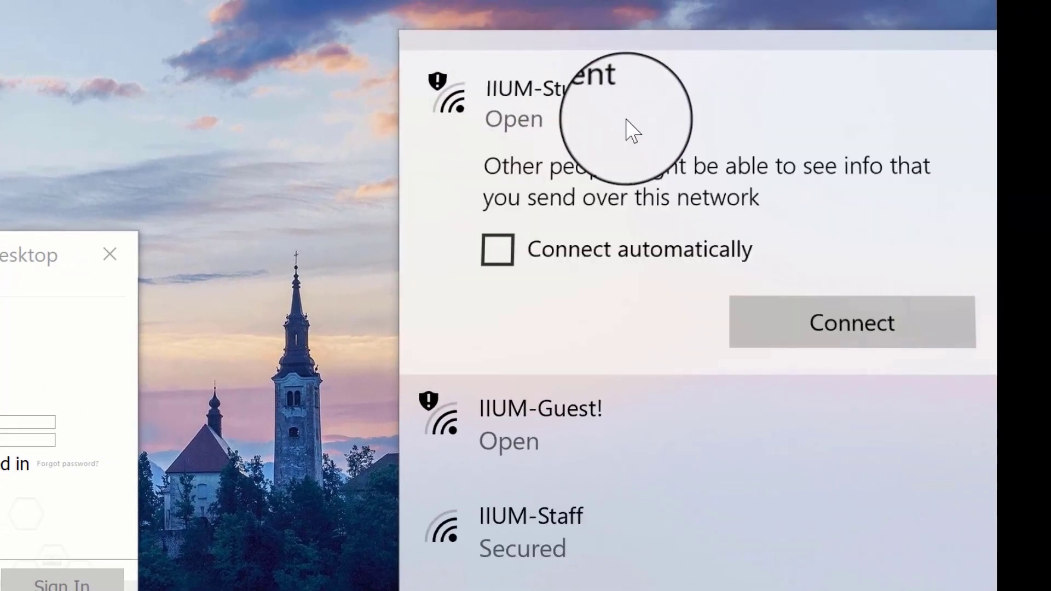
left_click(823, 341)
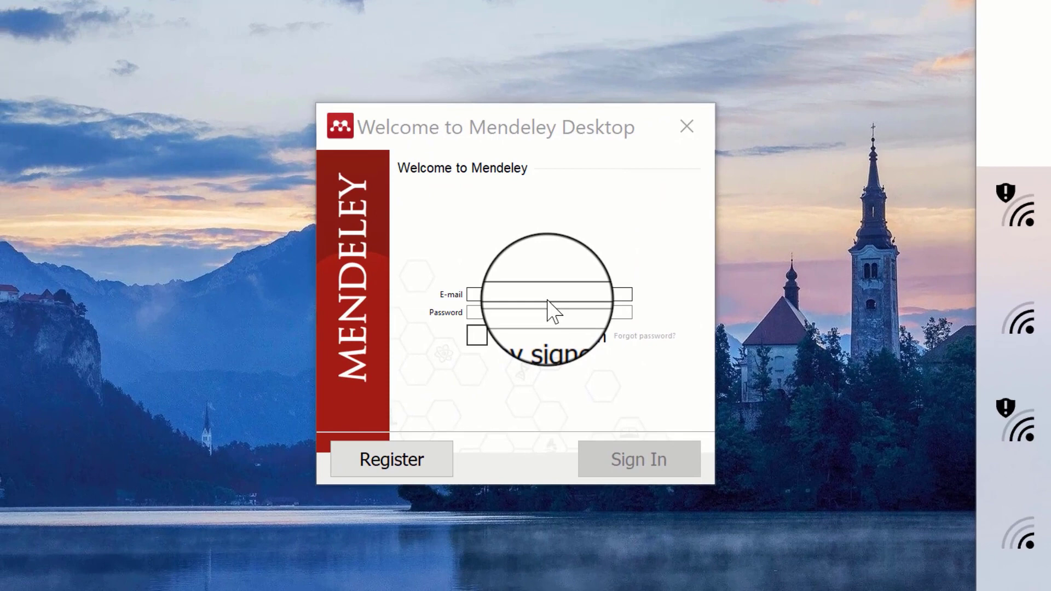
left_click(548, 300)
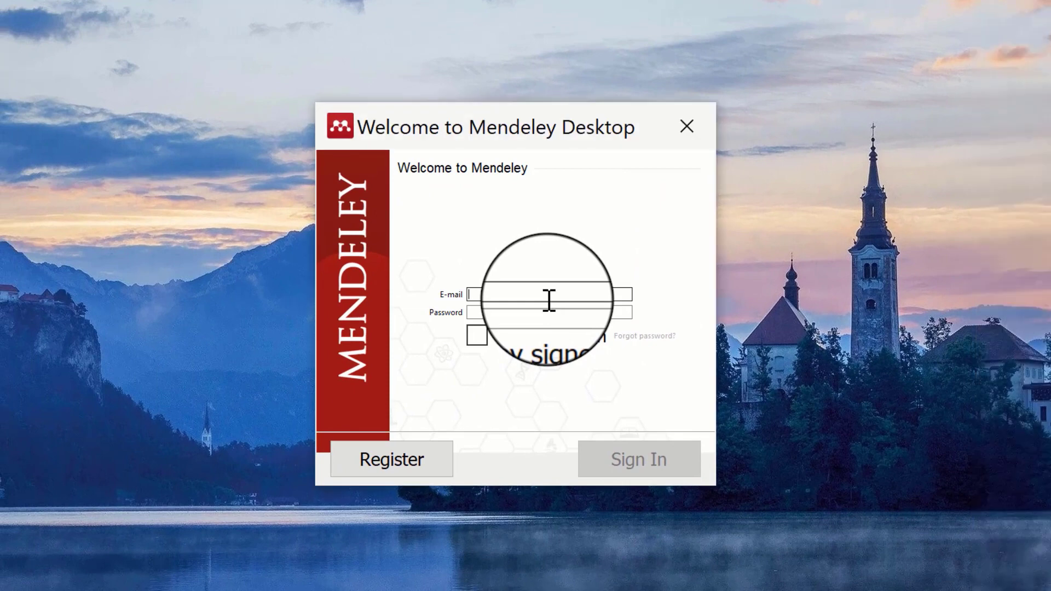
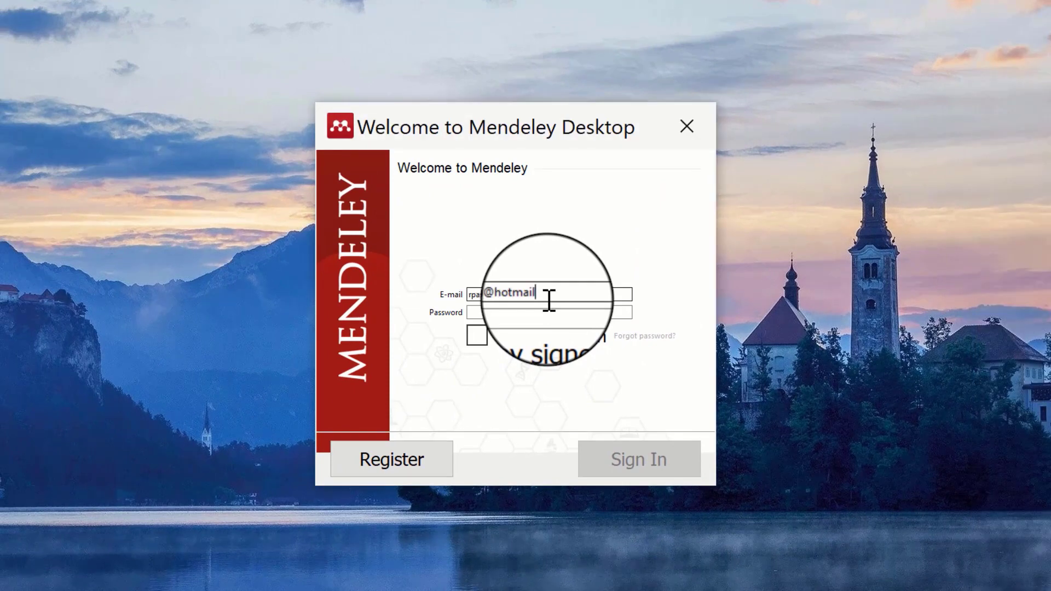
key("Tab")
type("***")
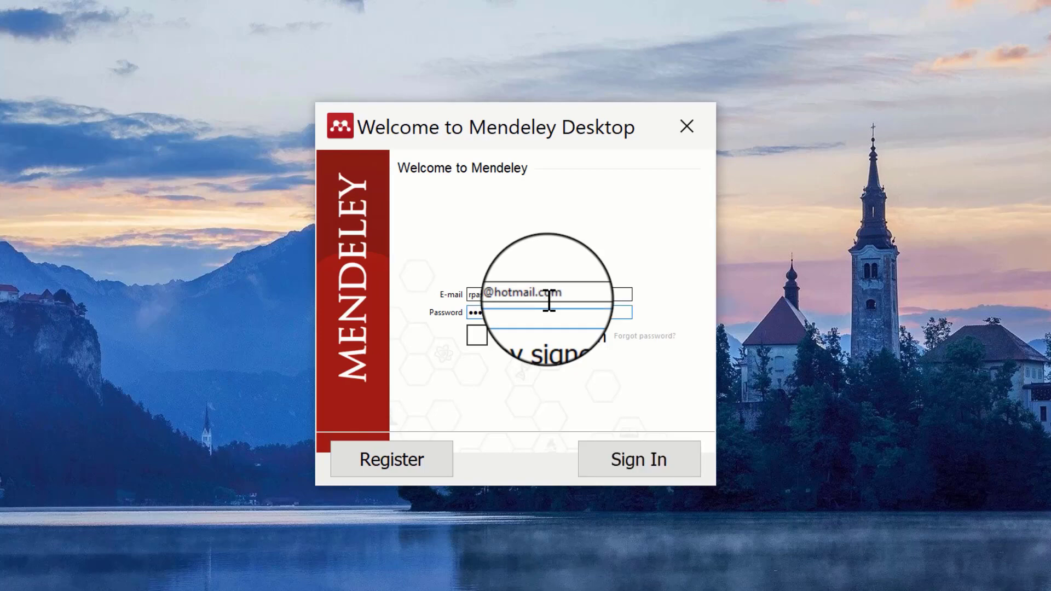
type("******")
key("Return")
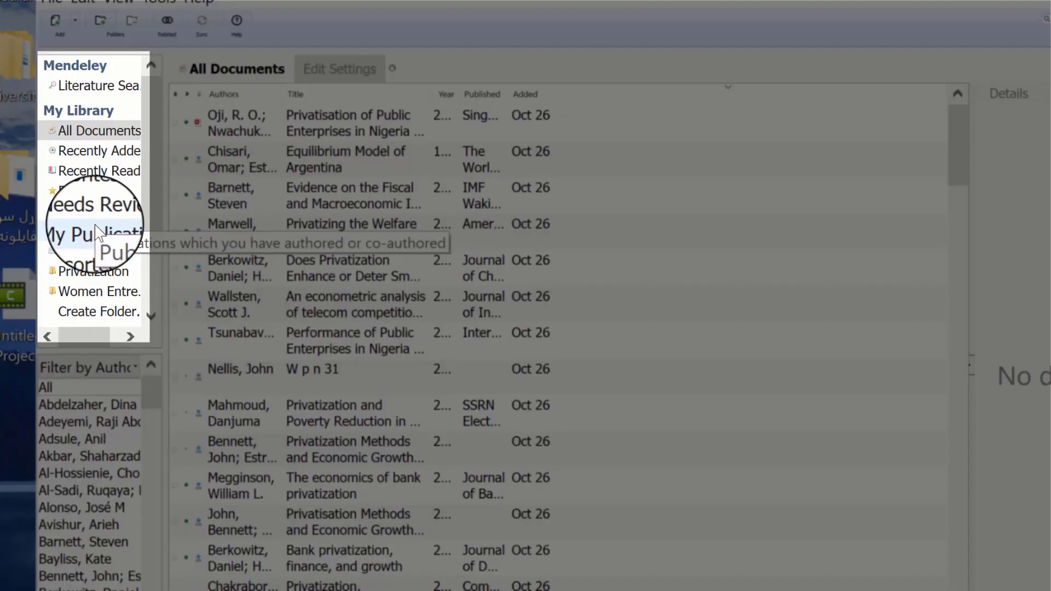
- Show the My Publications collection with the user's three papers
left_click(95, 225)
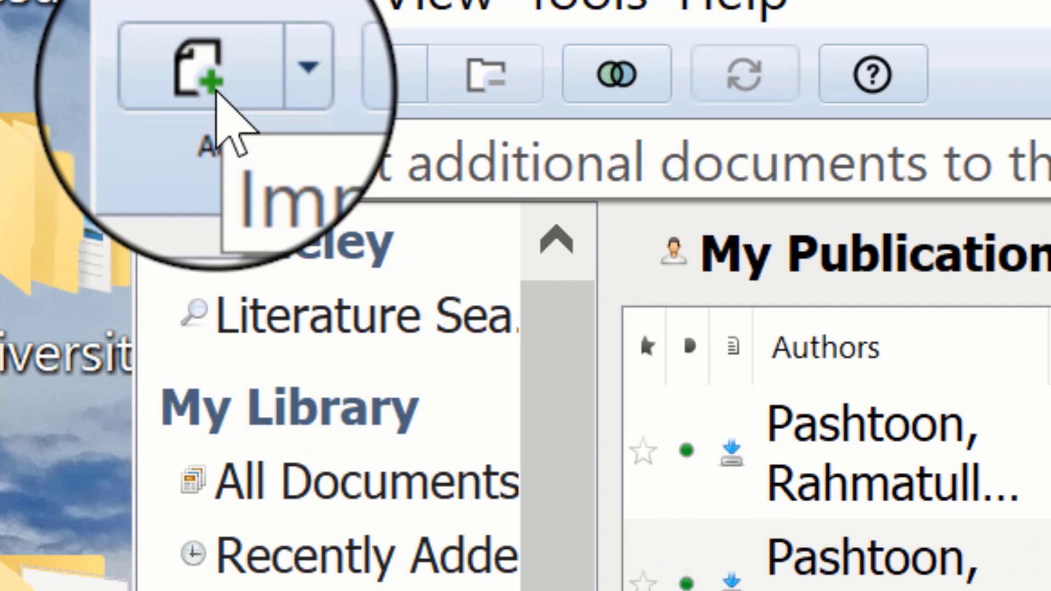
left_click(215, 92)
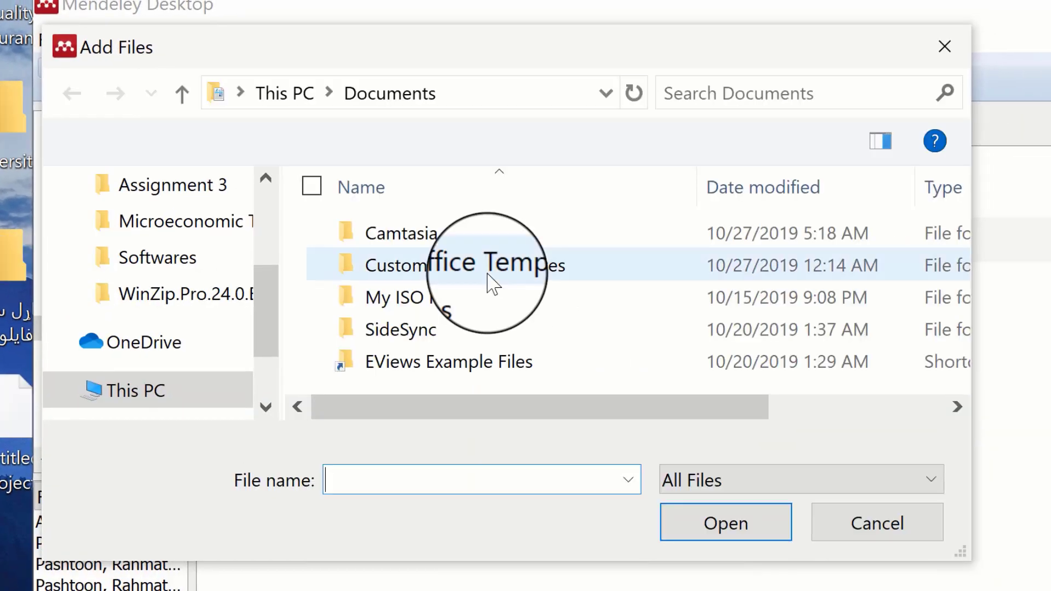
left_click(924, 542)
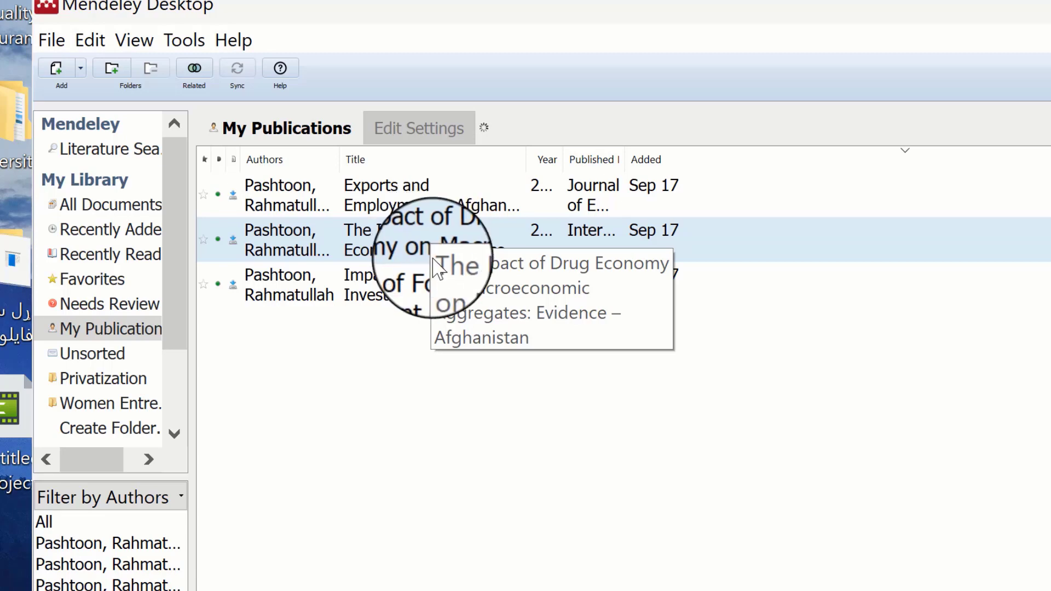
left_click(446, 300)
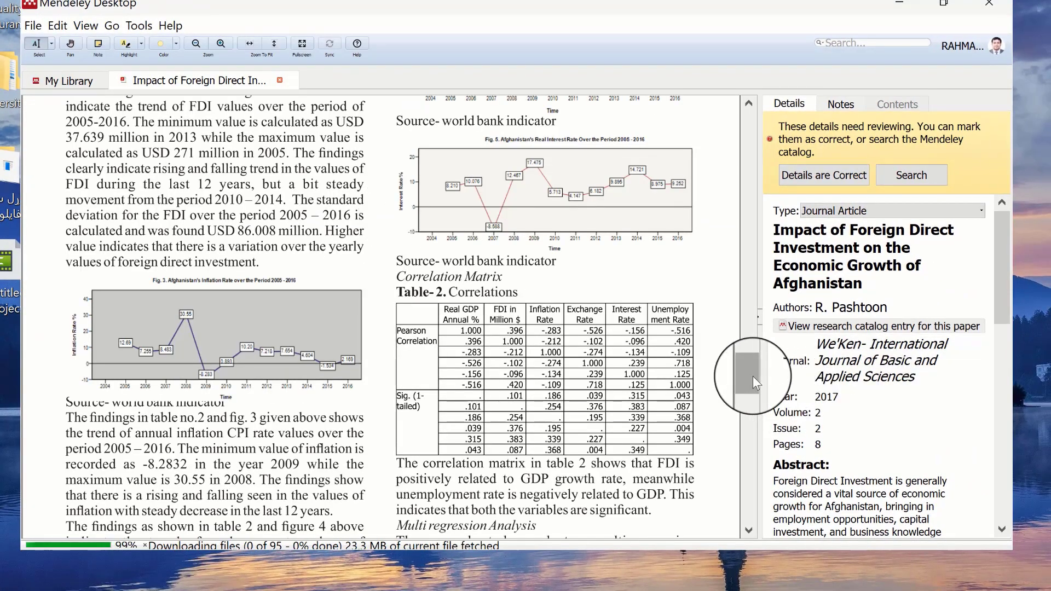
- Scroll the Foreign Direct Investment paper's PDF back to its first page
left_click_drag(753, 376, 753, 125)
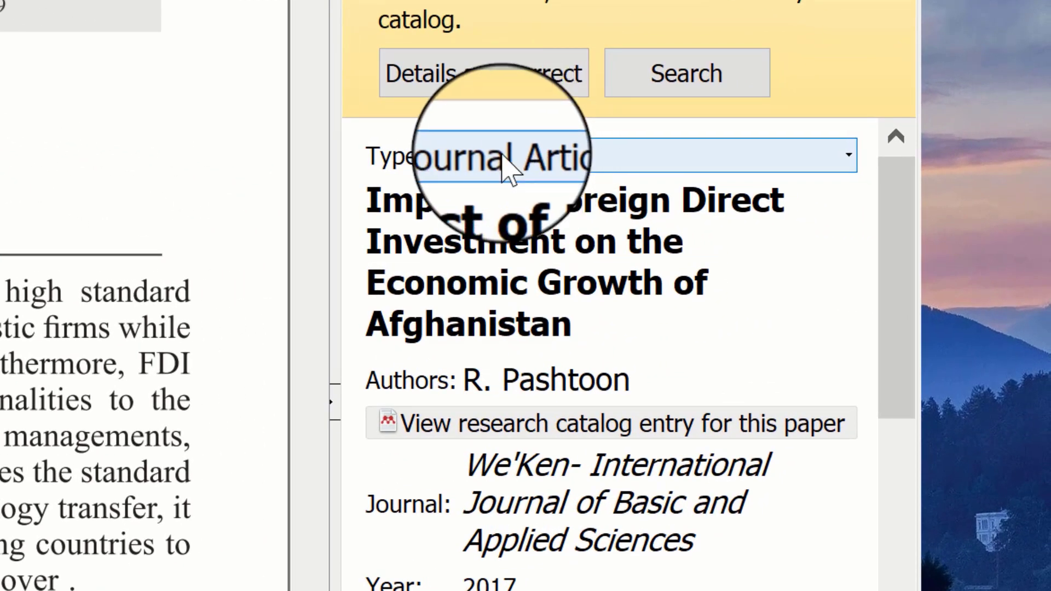
left_click(503, 157)
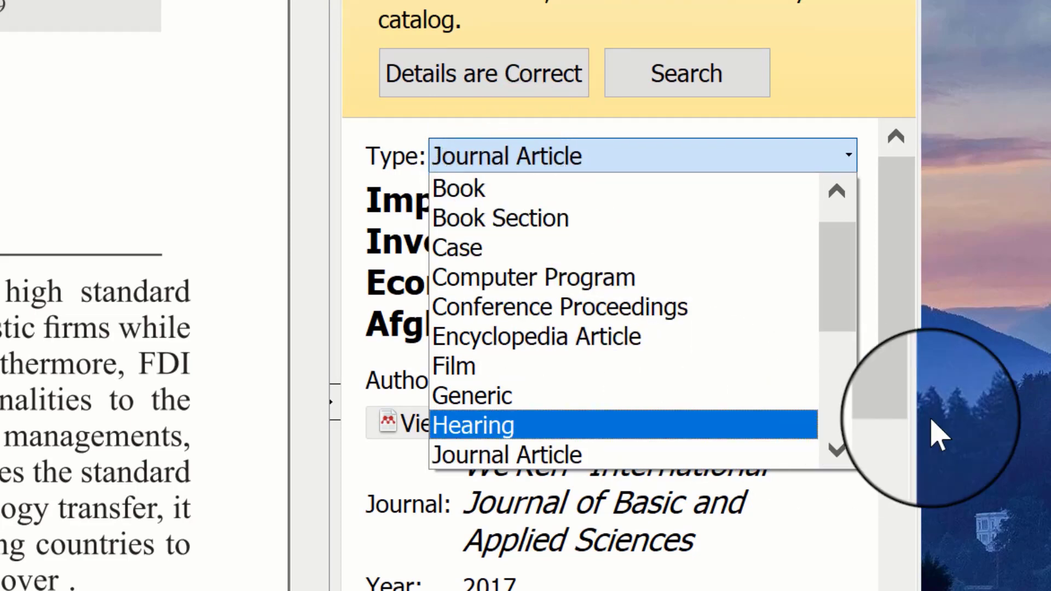
left_click(850, 421)
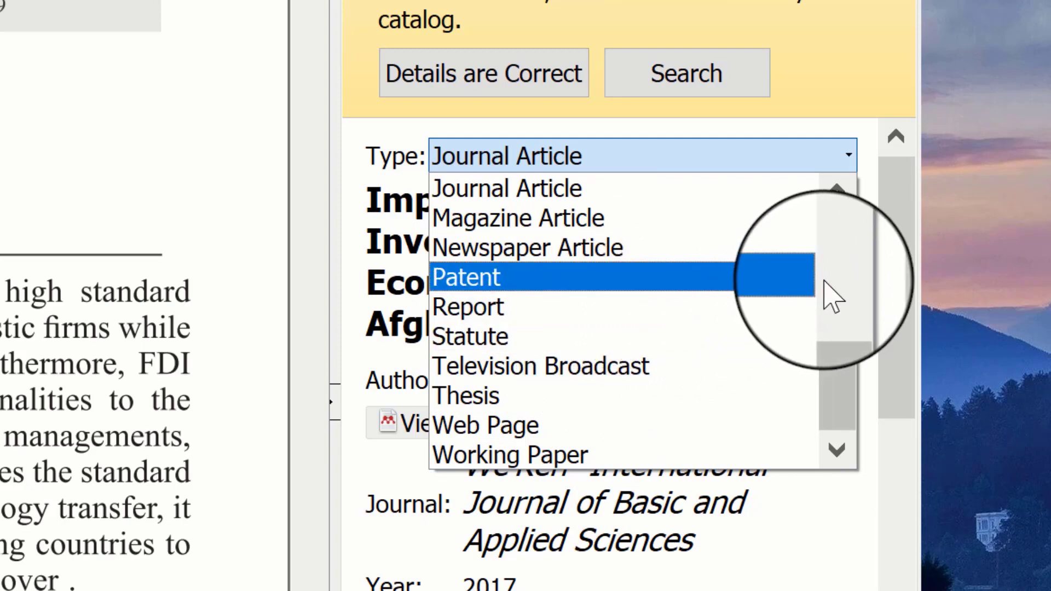
left_click(847, 271)
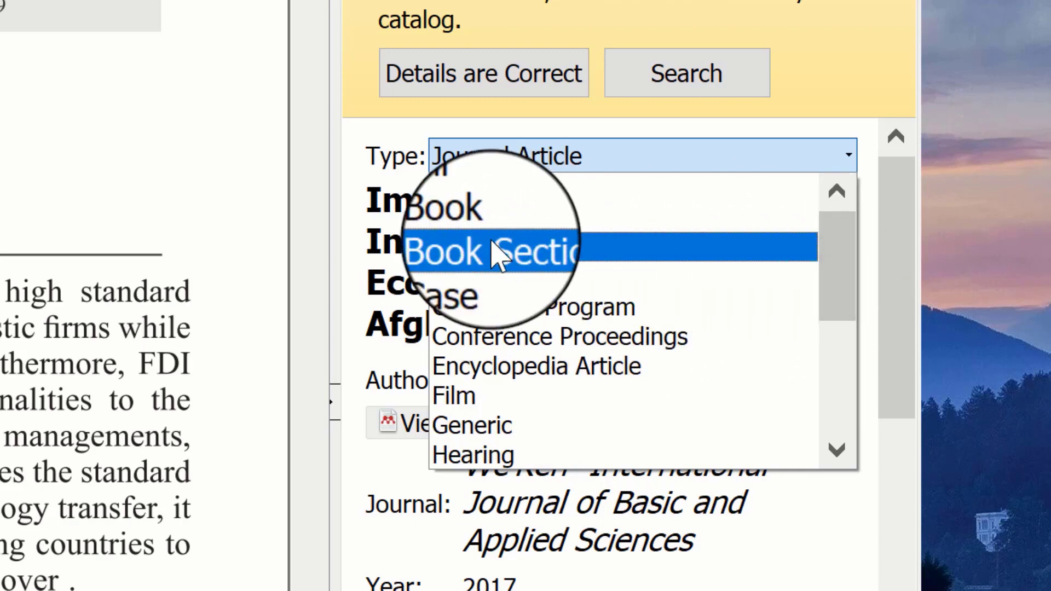
left_click(822, 355)
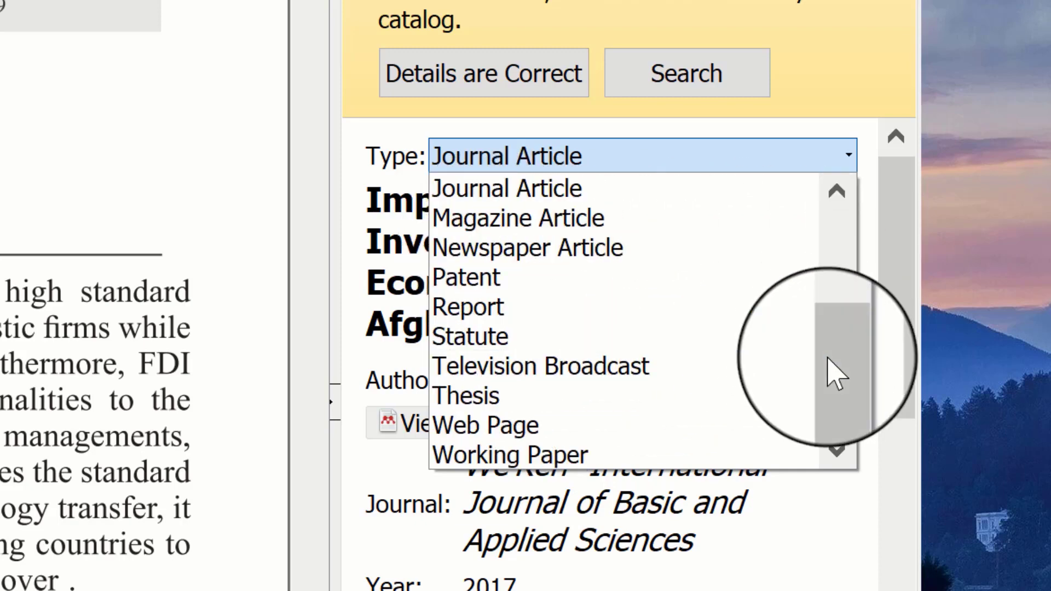
left_click(549, 192)
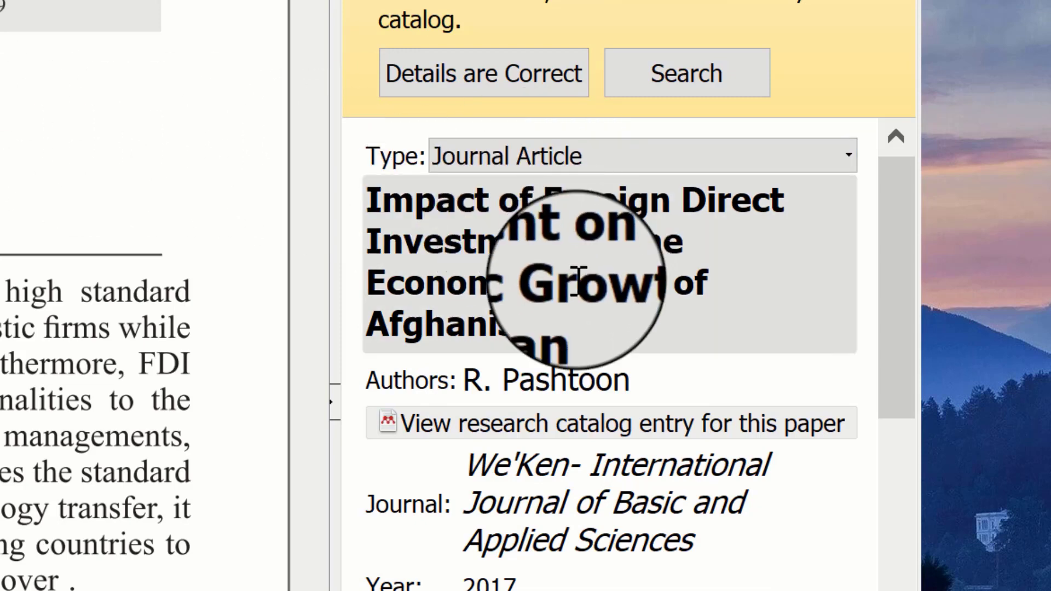
left_click(558, 364)
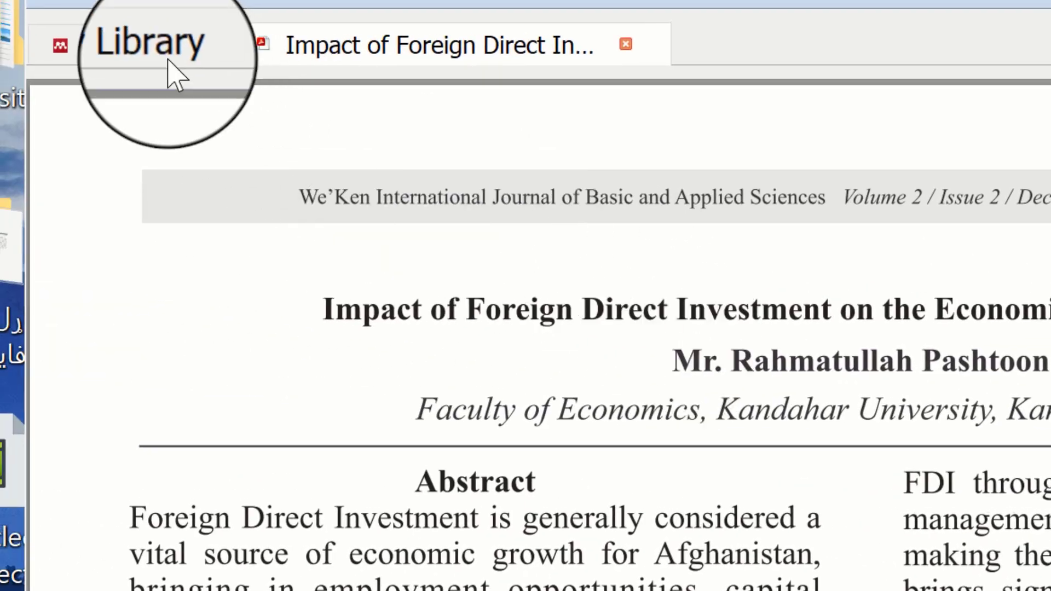
- From My Library, open the Exports and Employment in Afghanistan PDF at its first page
left_click(155, 47)
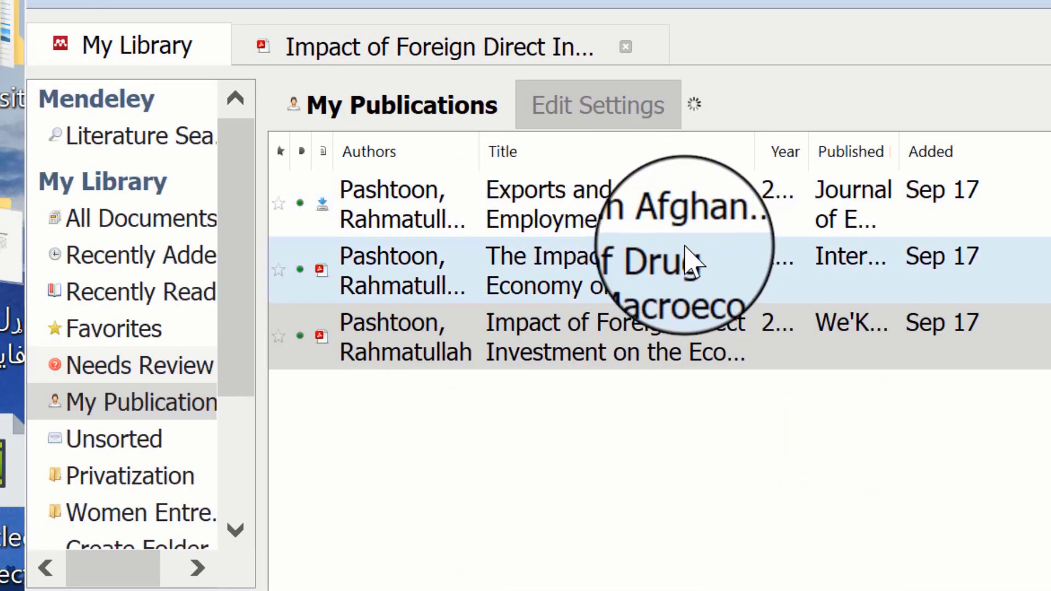
left_click(699, 233)
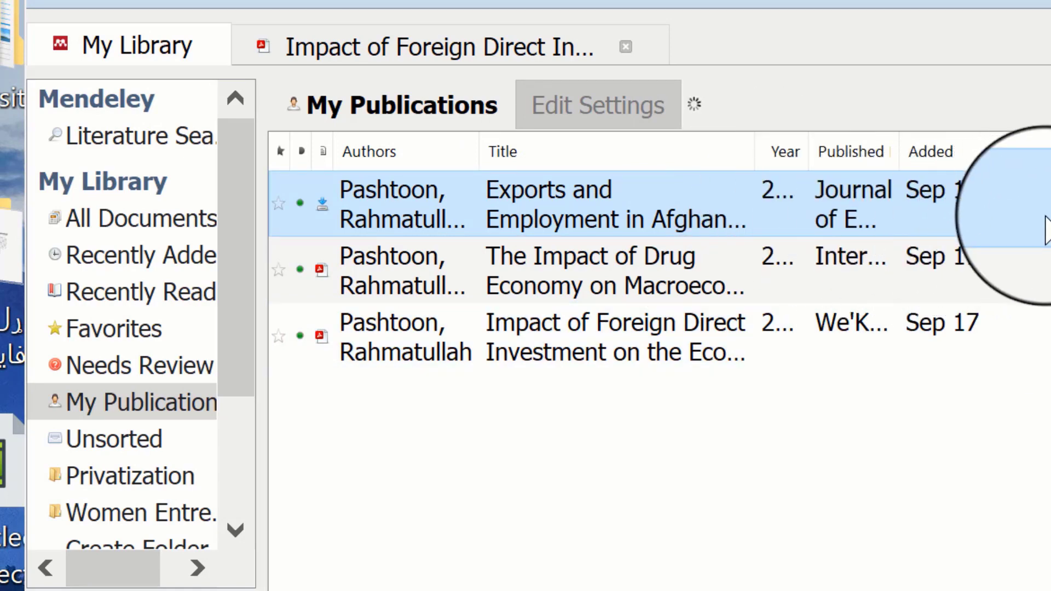
double_click(672, 203)
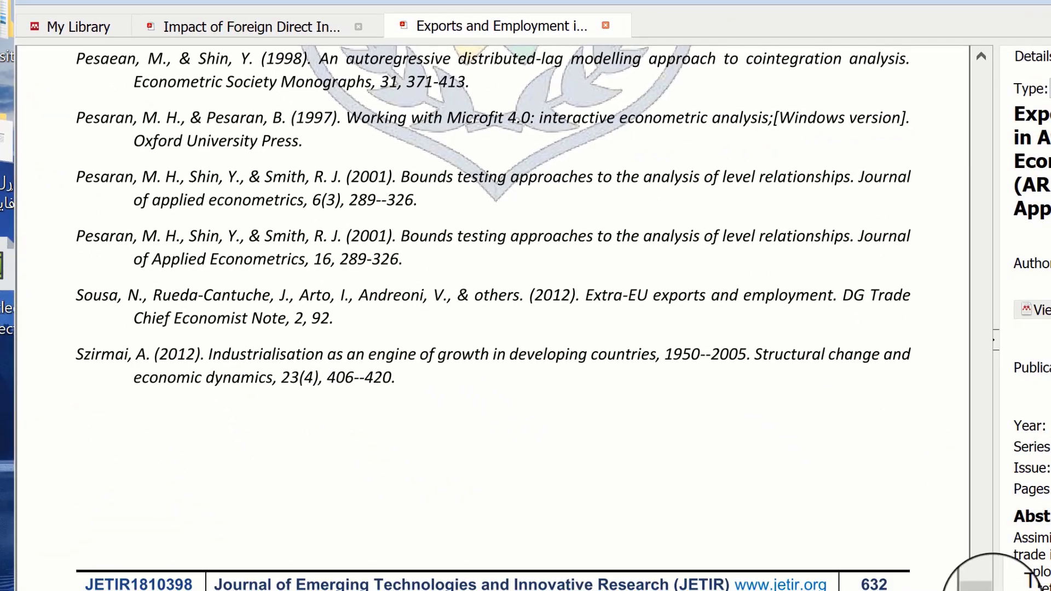
left_click_drag(980, 576, 957, 90)
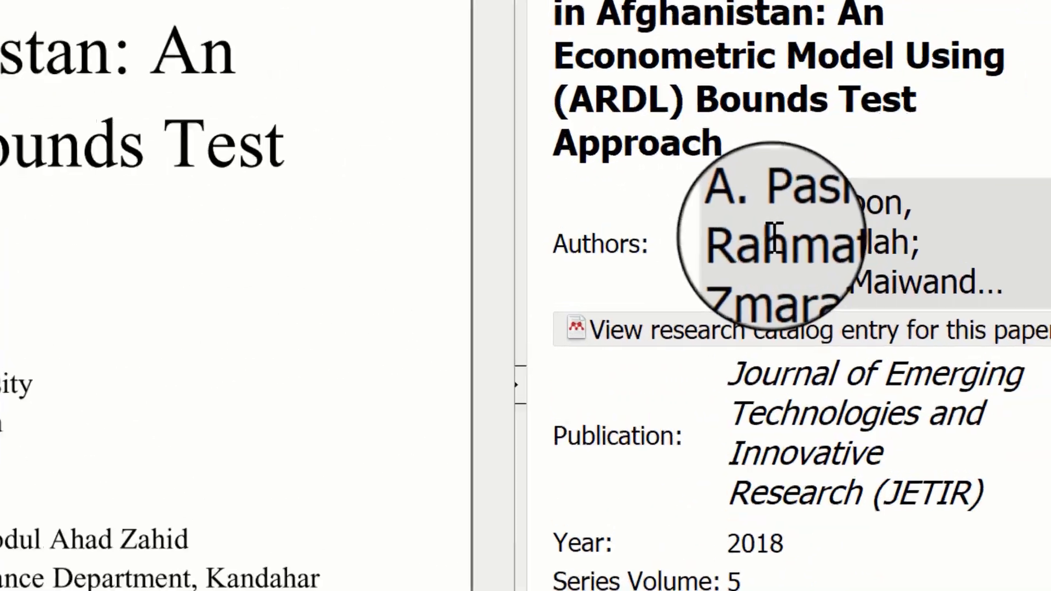
- Replace the separator after the first author's given name with a semicolon, then review the details further down
left_click(985, 265)
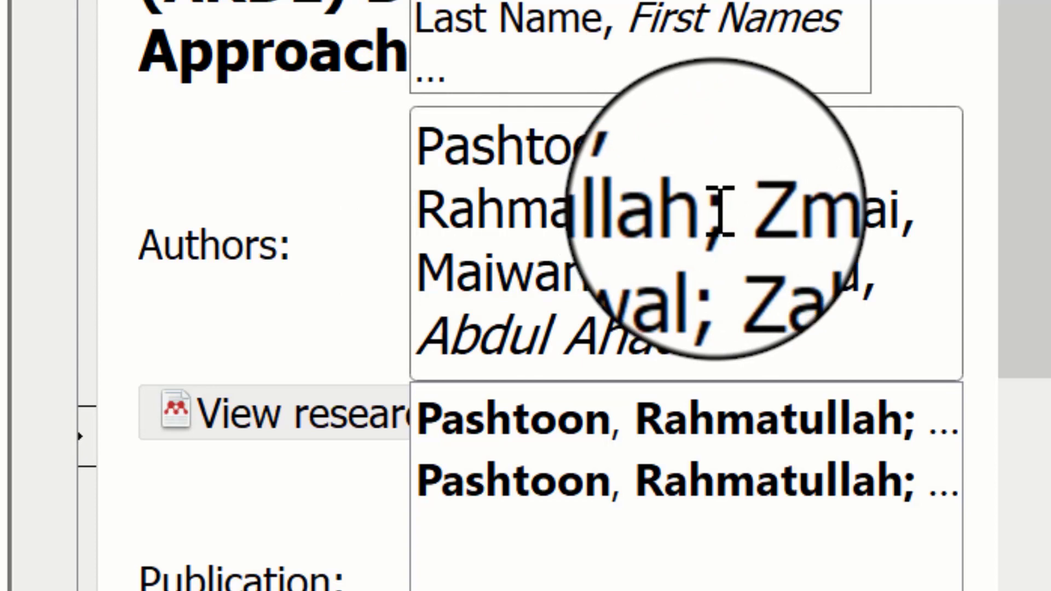
left_click_drag(728, 211, 715, 211)
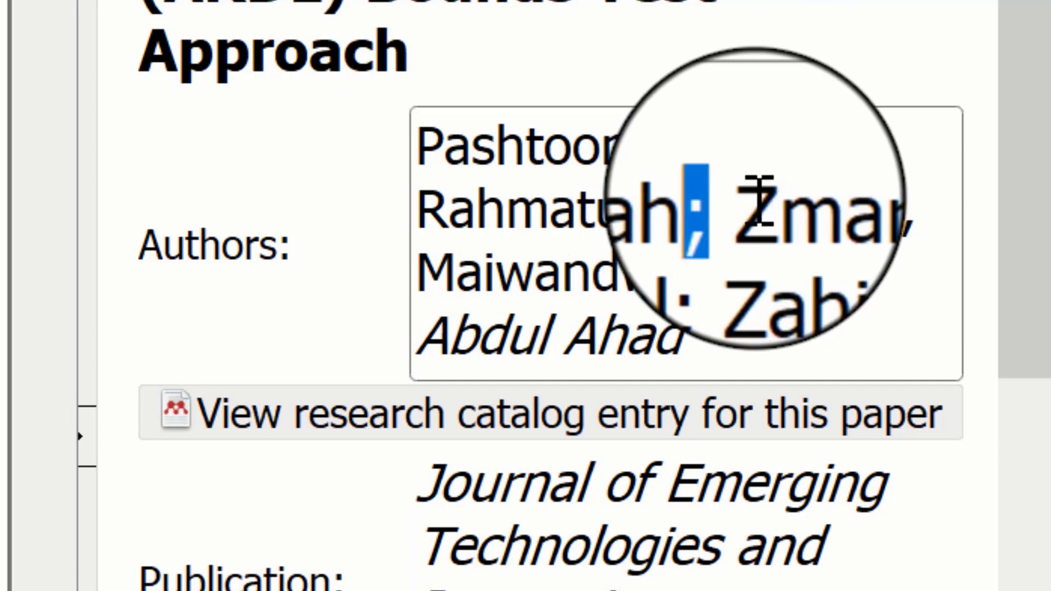
type(";")
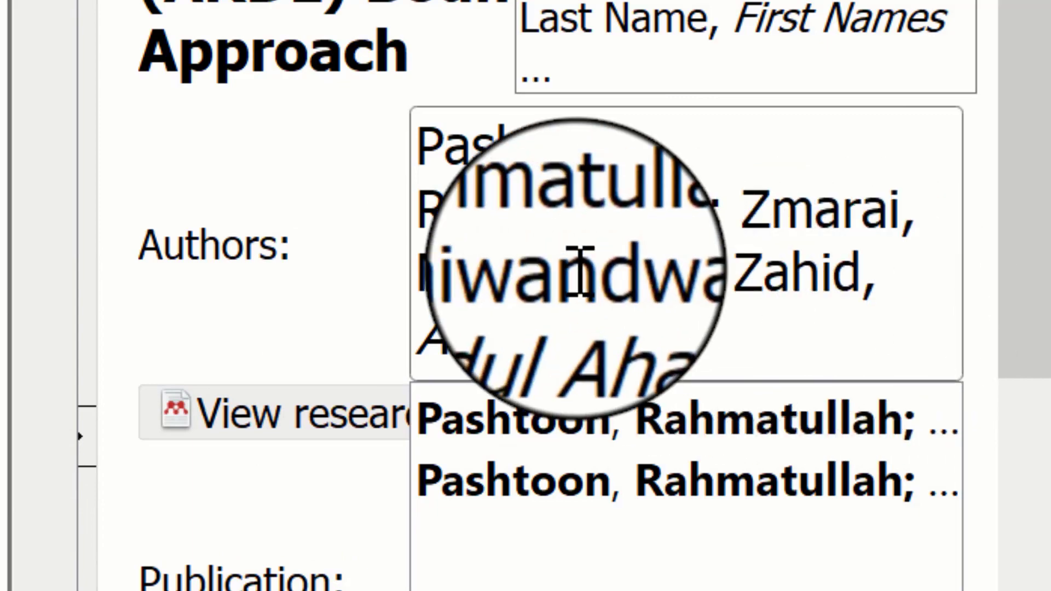
left_click(322, 267)
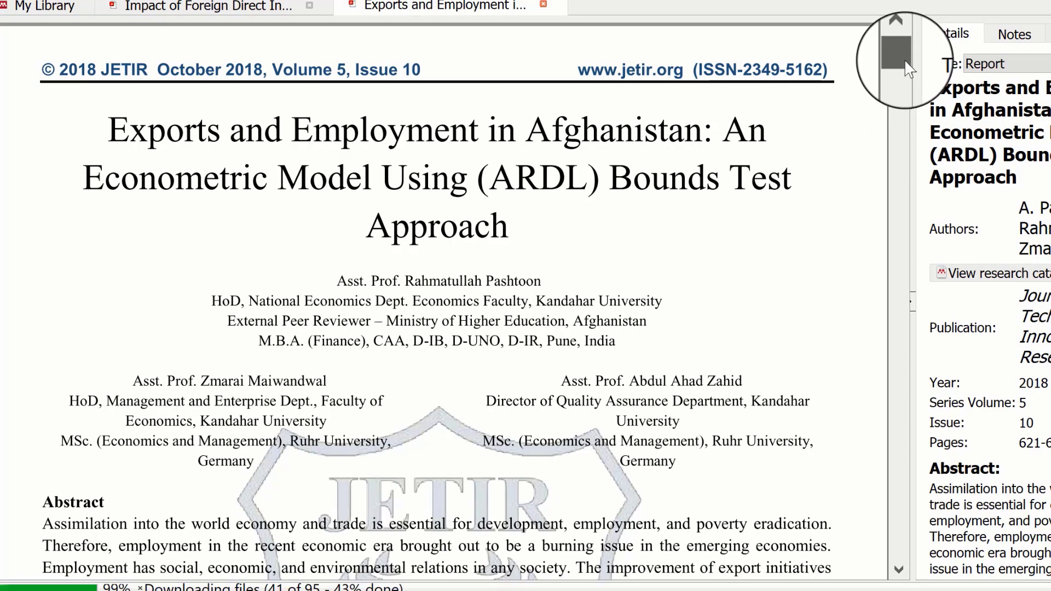
scroll(907, 68, "down", 5)
left_click_drag(907, 61, 901, 104)
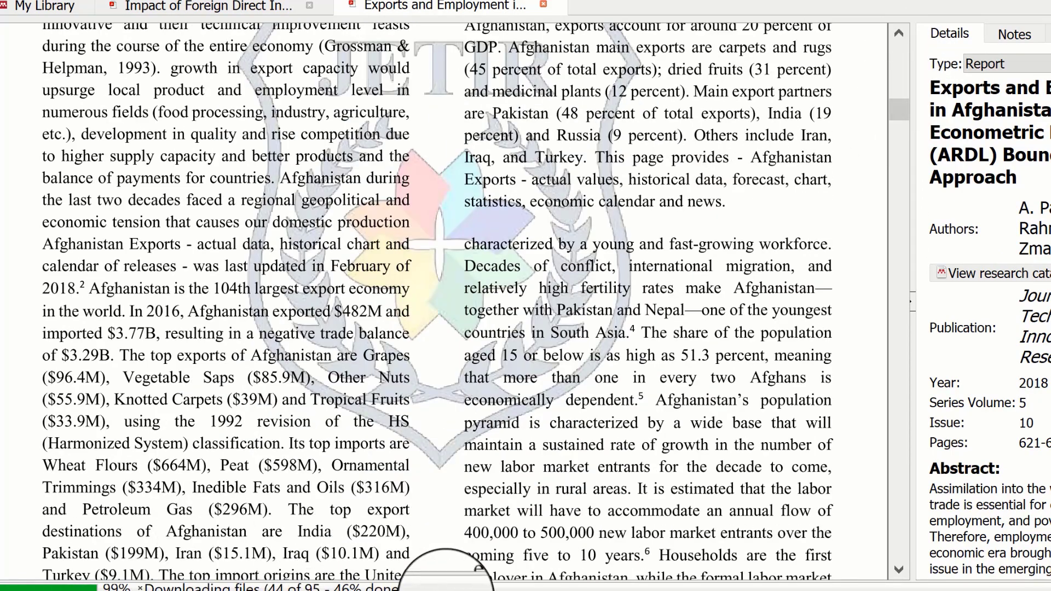
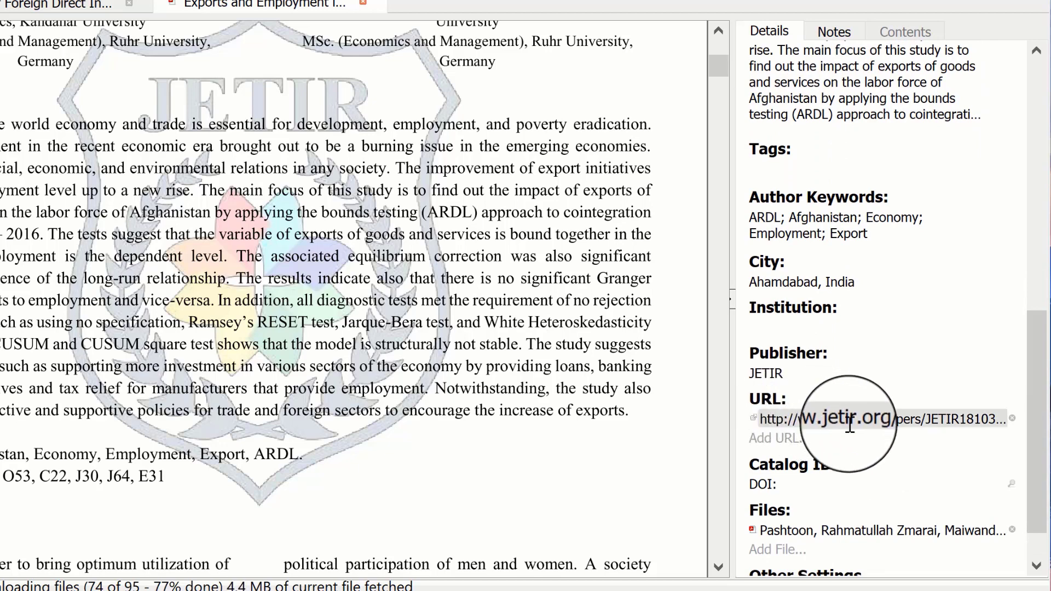
- Scroll the Exports and Employment paper's details down to publisher JETIR and the author keywords
left_click_drag(1040, 464, 1045, 489)
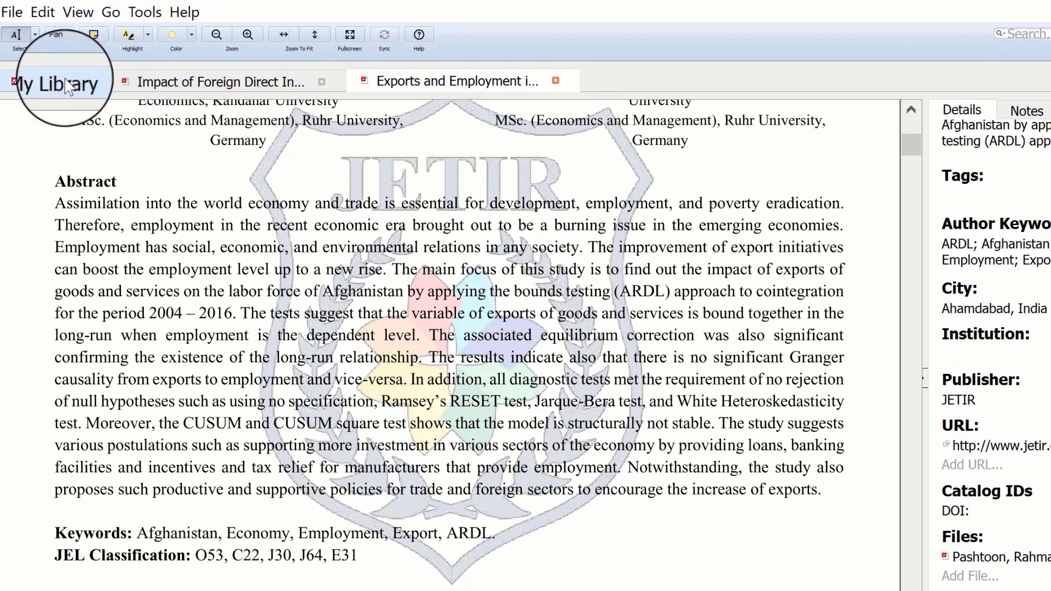
- Open The Impact of Drug Economy paper in its own reader tab, then return to My Library
left_click(58, 82)
double_click(329, 205)
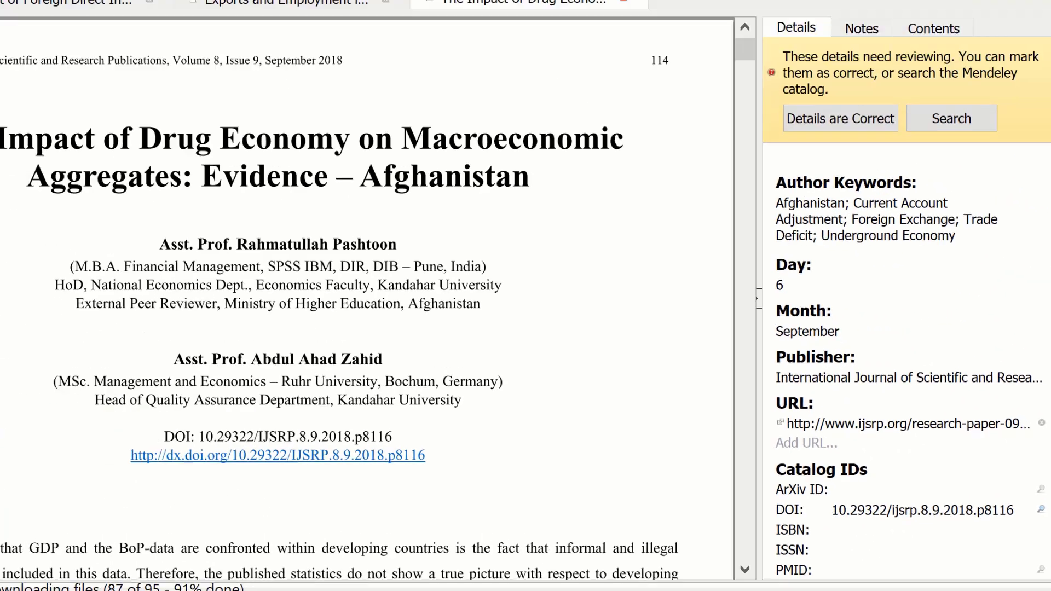
left_click(66, 88)
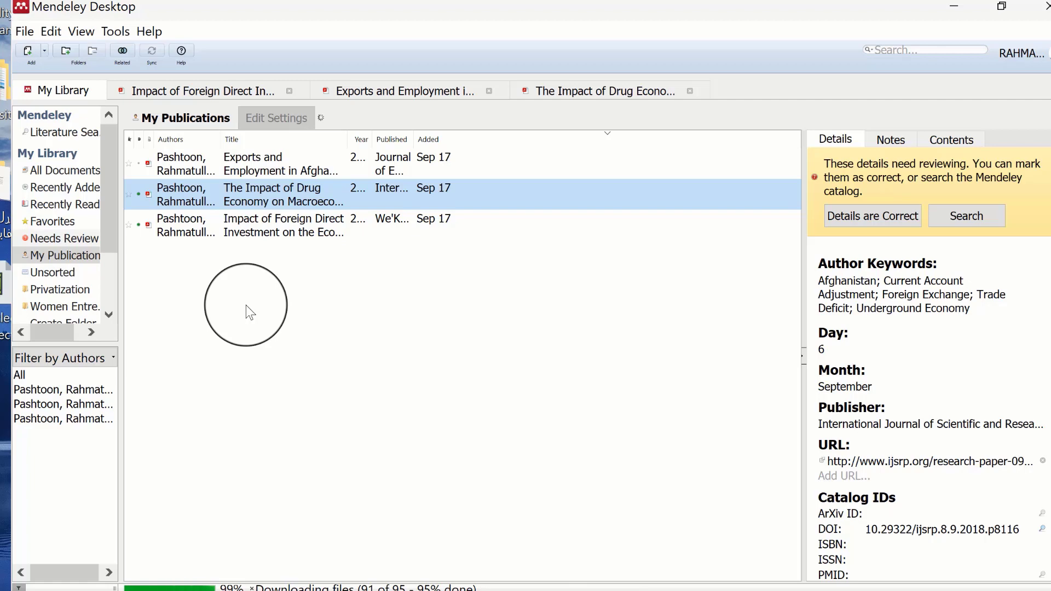
- Show the Privatization folder with full titles and view the Evidence on the Fiscal and Macroeconomic Impact paper's details
left_click(78, 294)
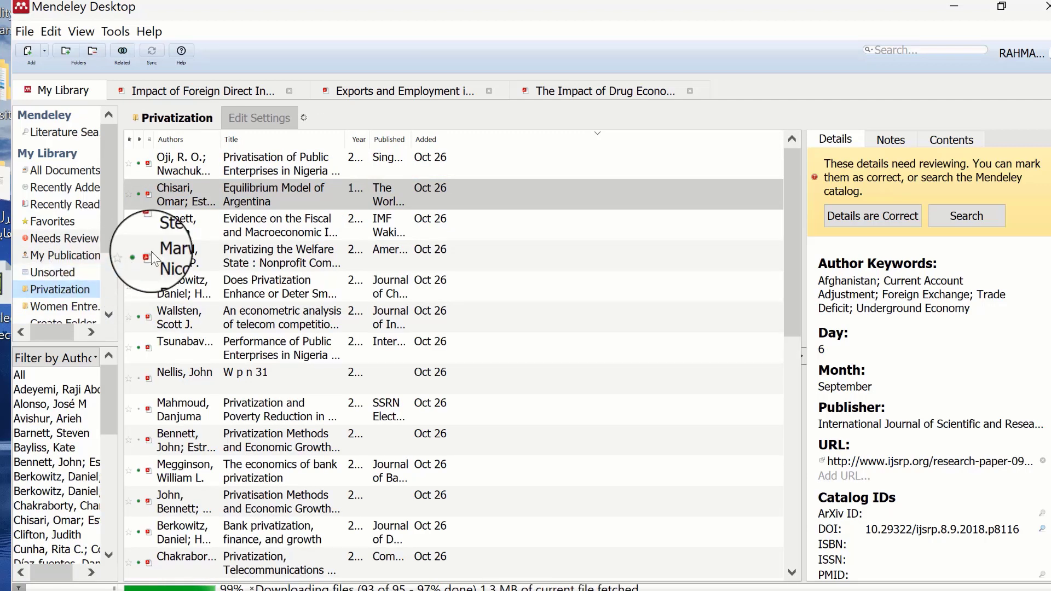
left_click_drag(348, 144, 622, 156)
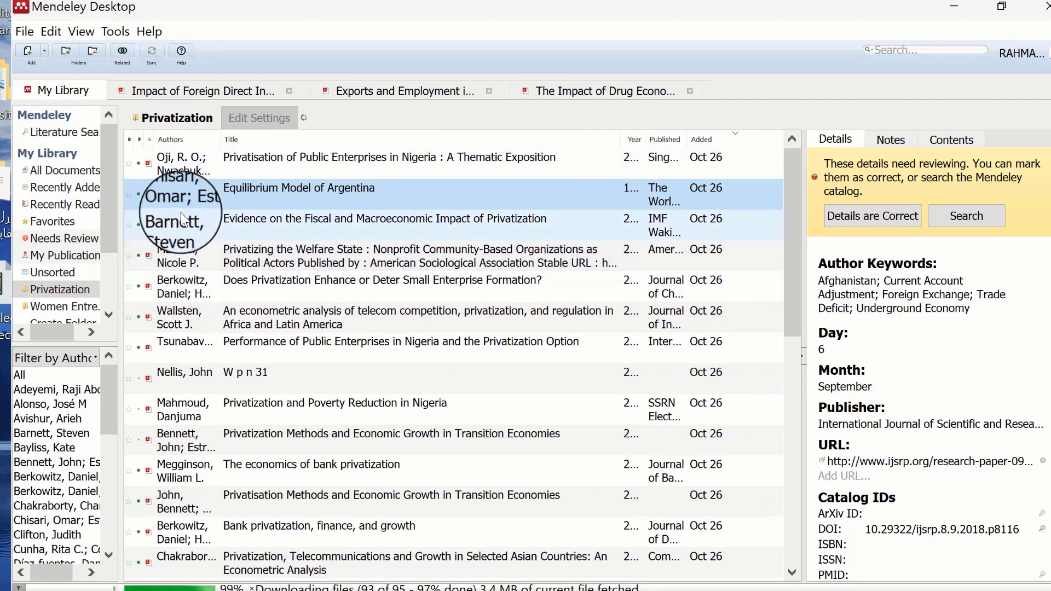
left_click(307, 225)
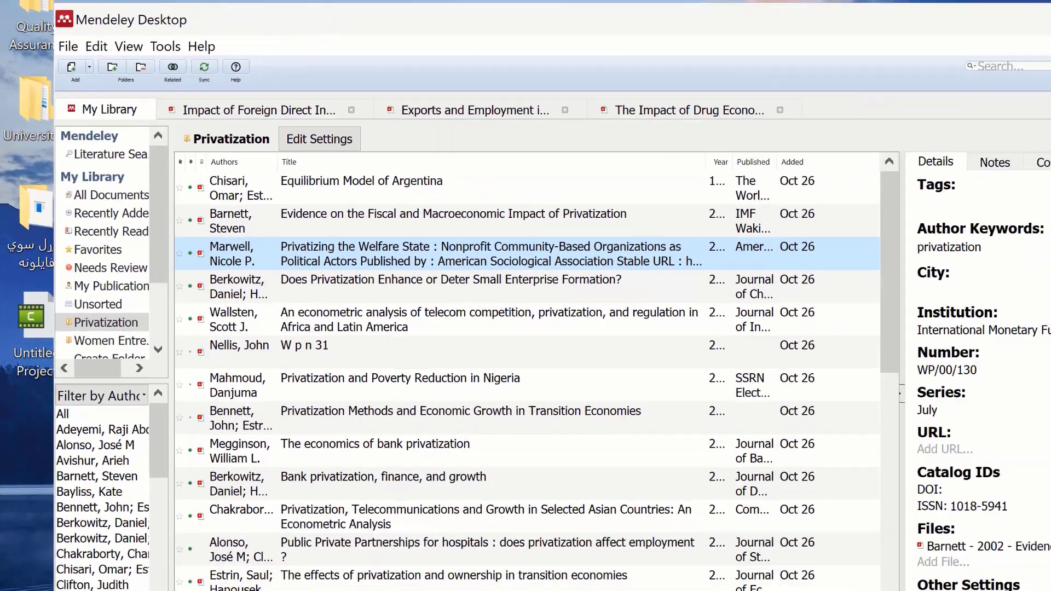
scroll(914, 220, "up", 5)
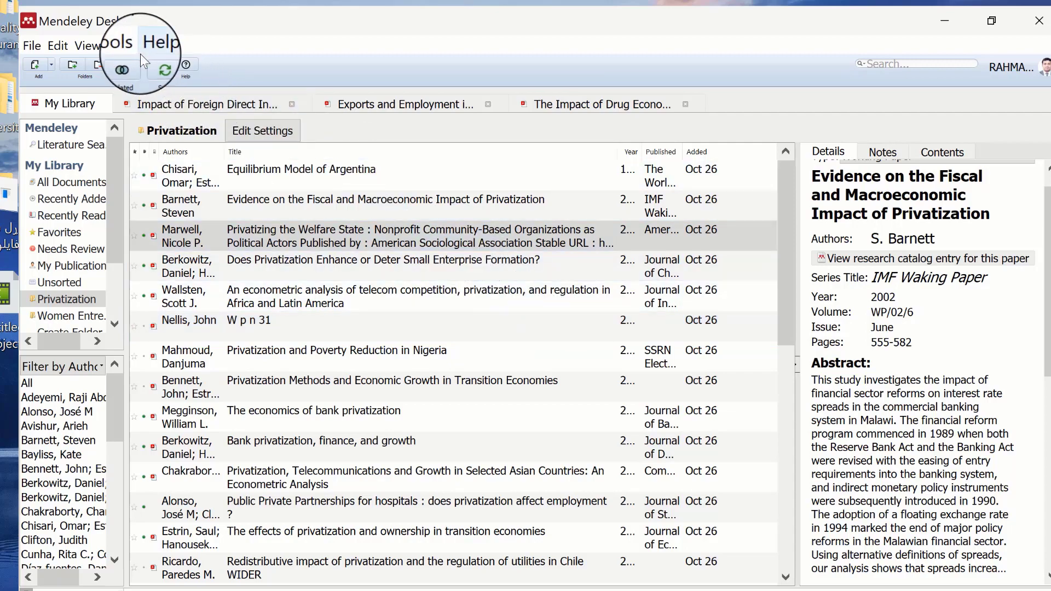
left_click(127, 50)
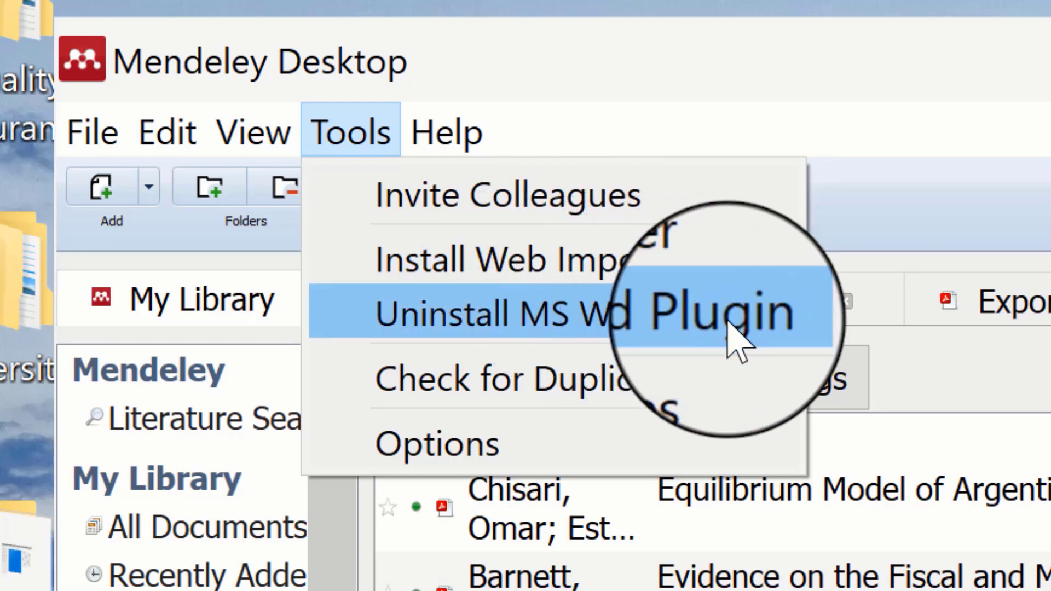
mouse_move(446, 132)
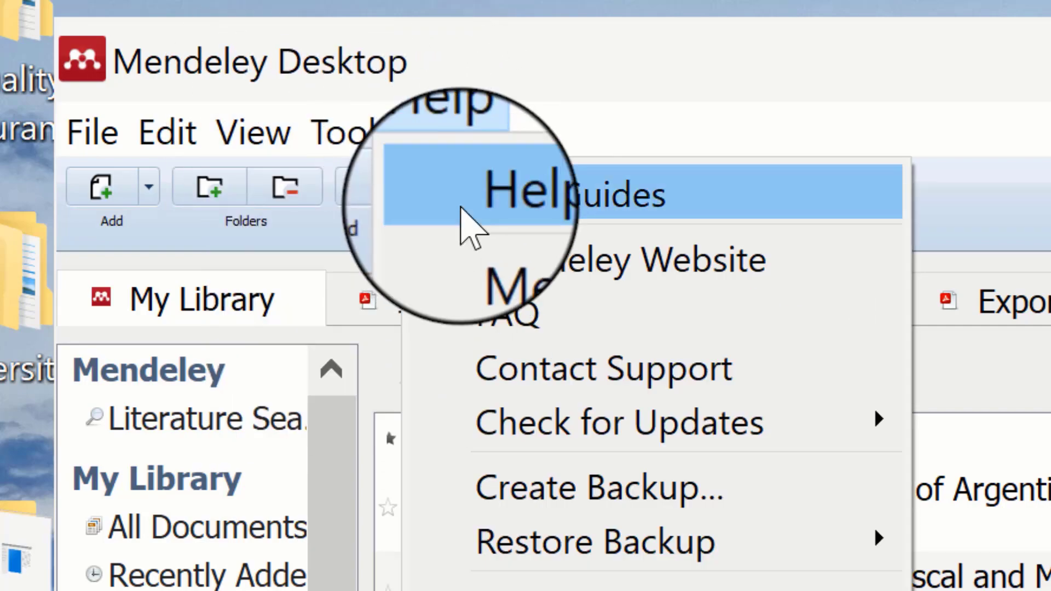
mouse_move(350, 133)
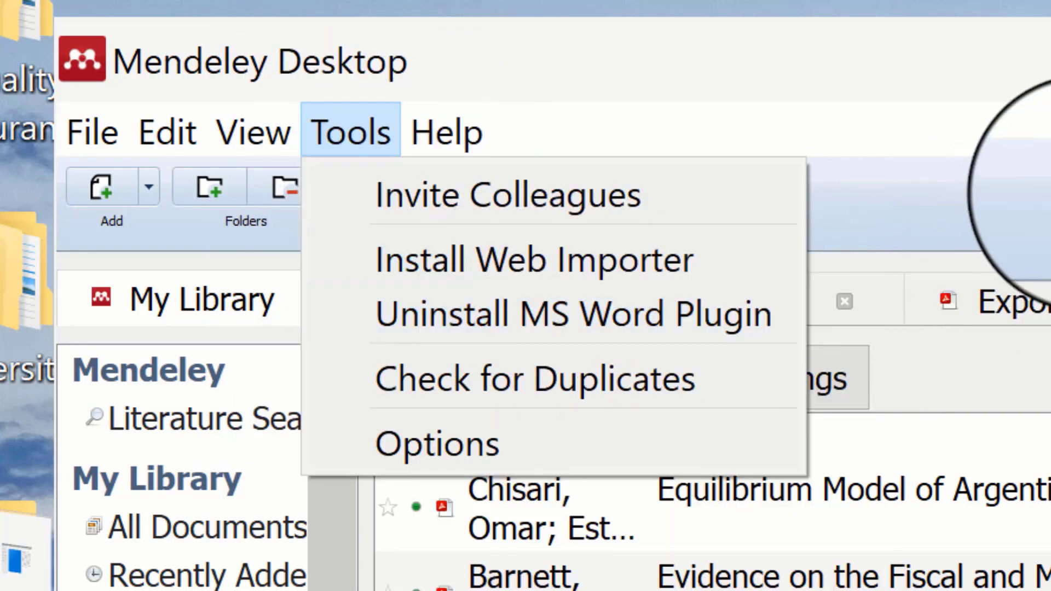
left_click(1050, 192)
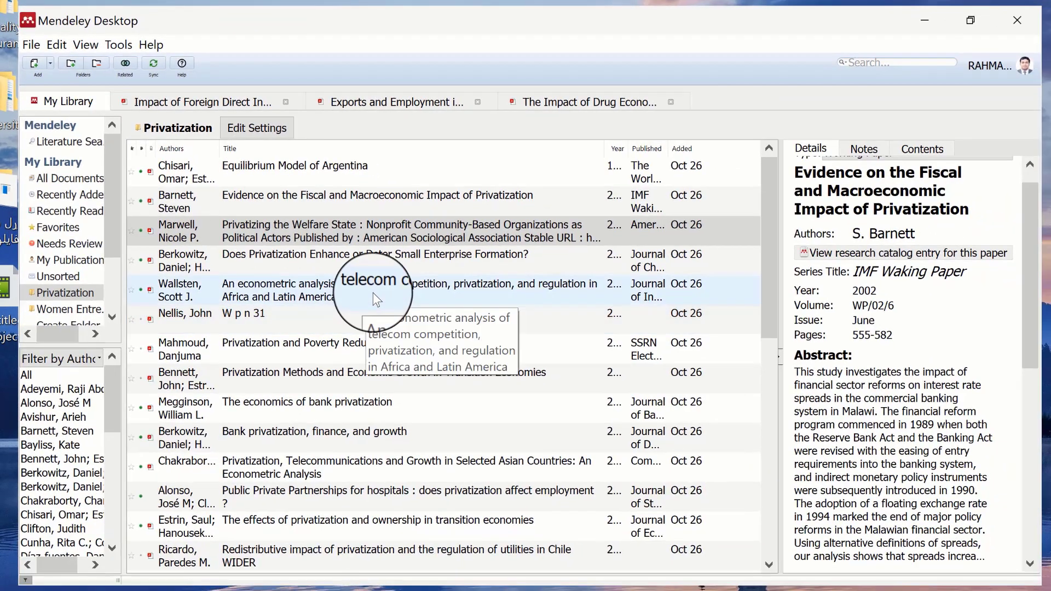
- Select the telecom competition paper and check its document type list
left_click(476, 374)
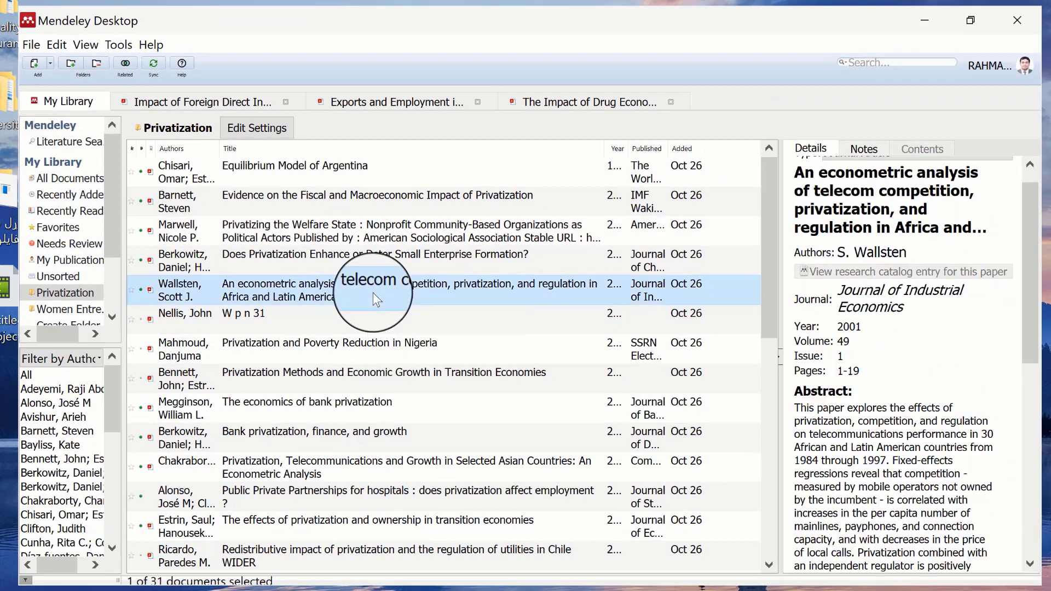
left_click(1030, 164)
left_click(1030, 165)
left_click(1030, 164)
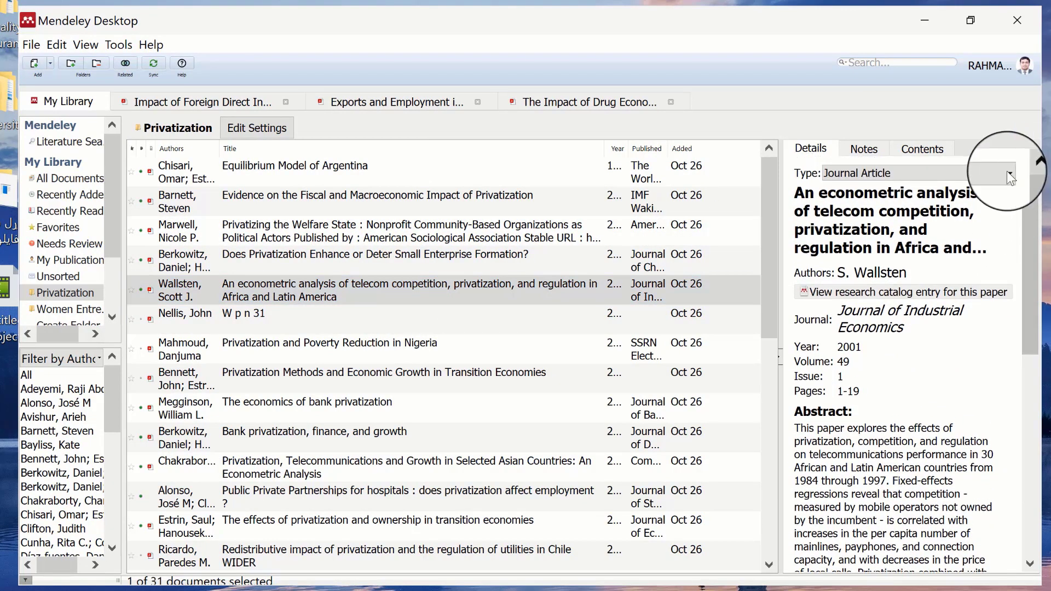
left_click(964, 173)
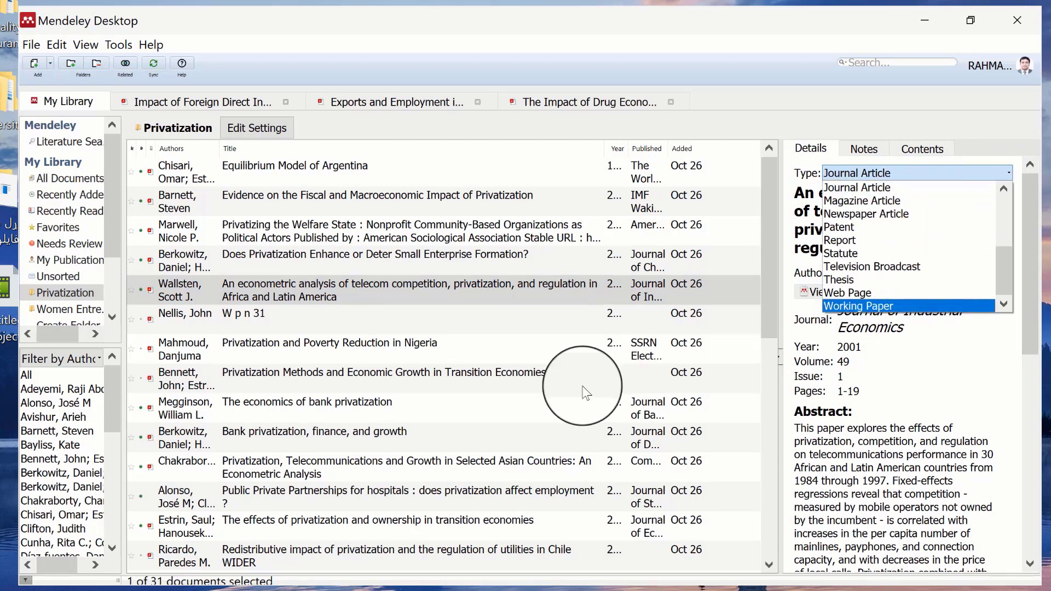
- Review The economics of bank privatization's details, then launch Microsoft Word
left_click(363, 418)
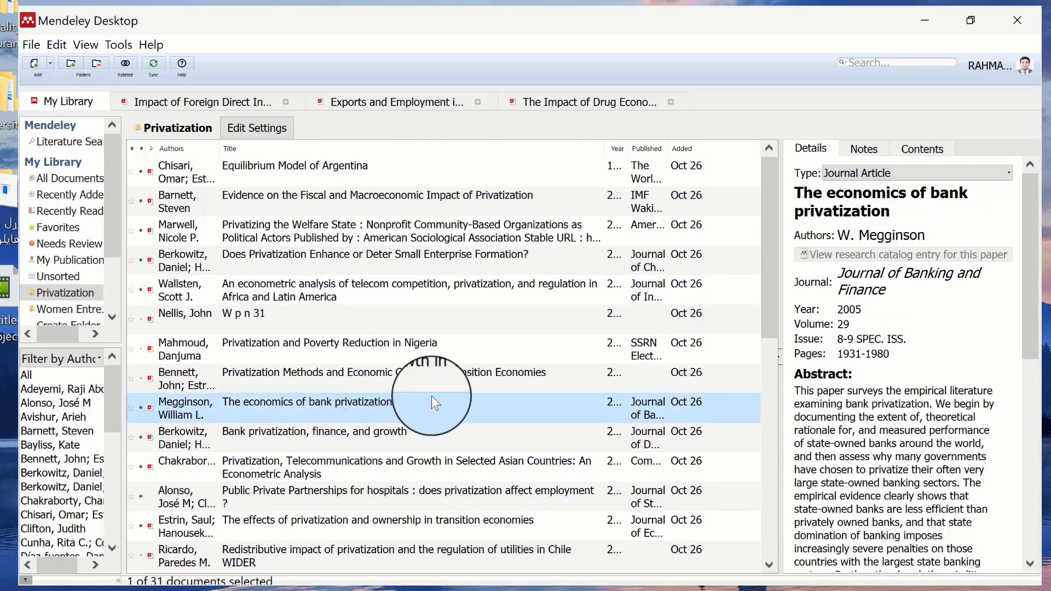
left_click(1032, 469)
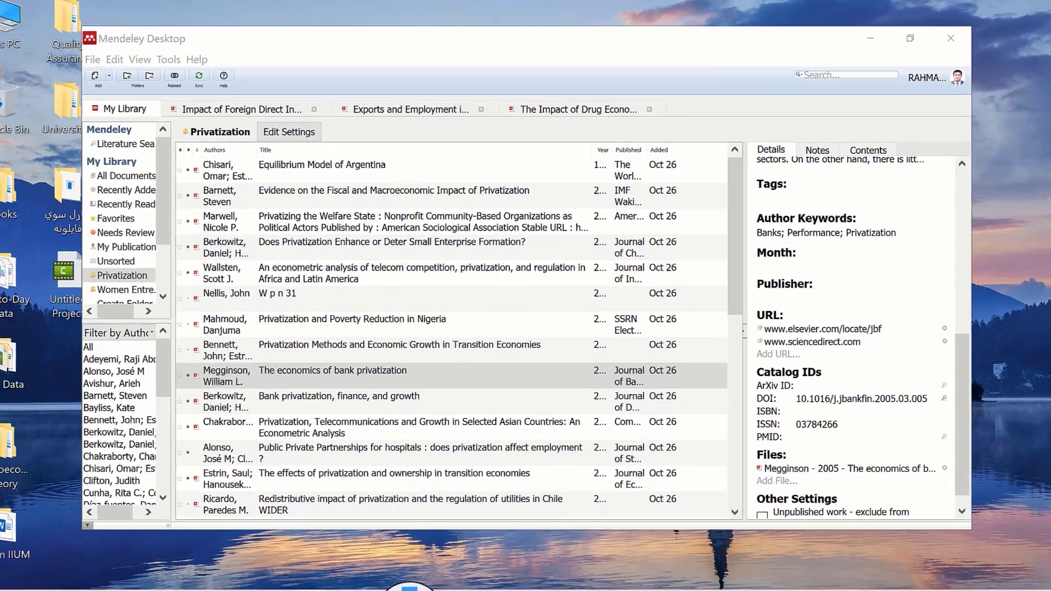
left_click(413, 578)
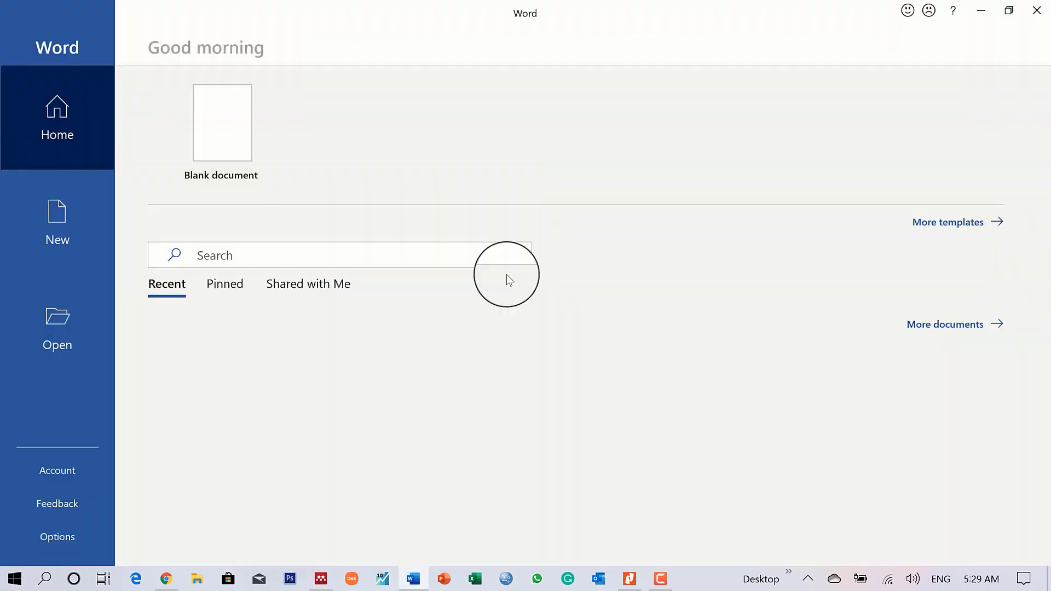
- Create a blank Word document and type 'Privatization'
left_click(219, 121)
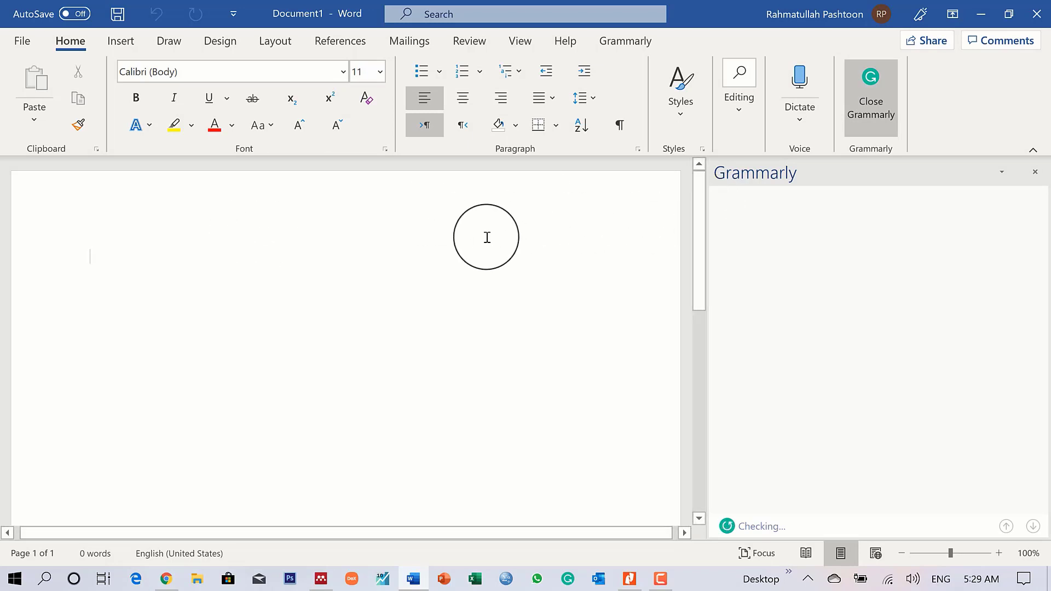
type("Pri")
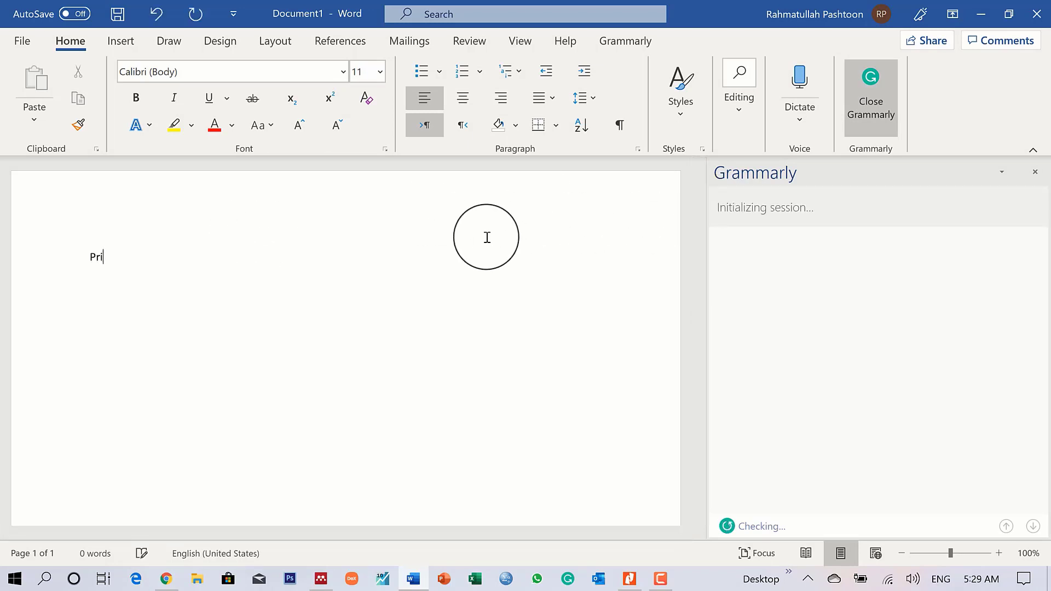
type("vatization")
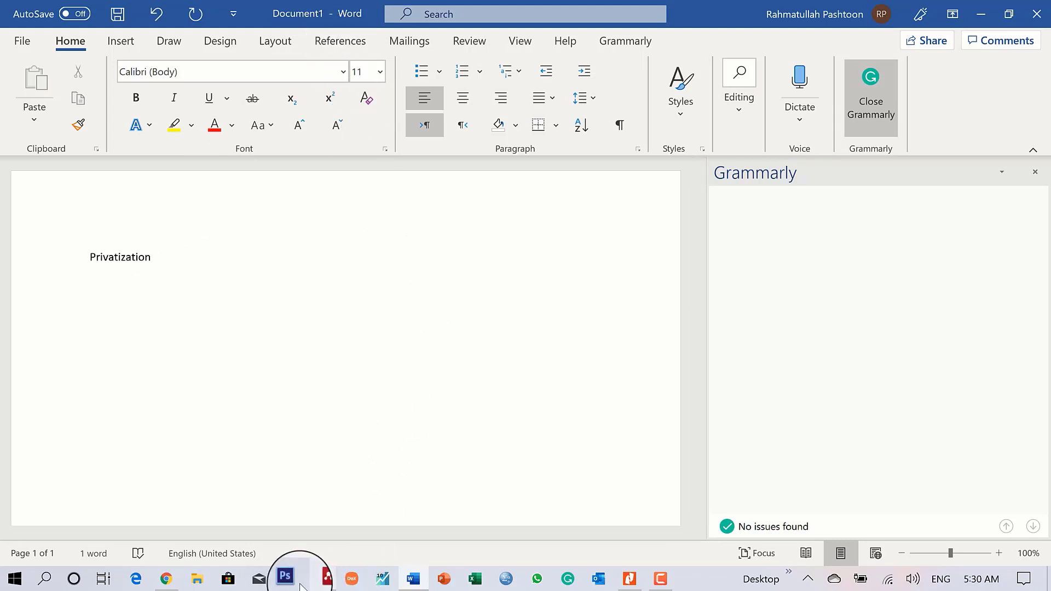
- Check Mendeley's Tools menu to confirm the Word plugin is installed
left_click(320, 578)
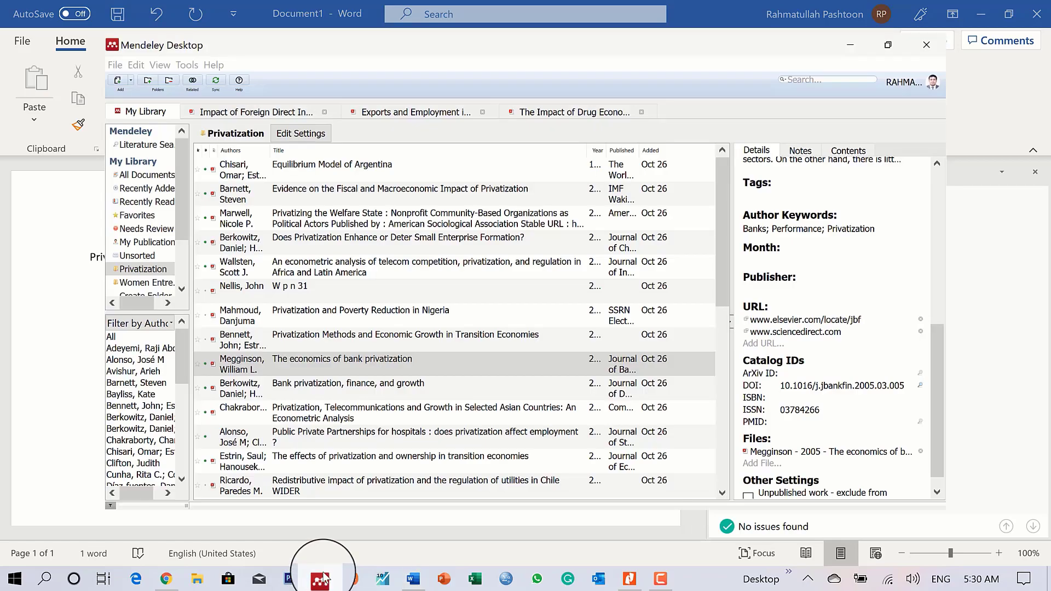
left_click(187, 64)
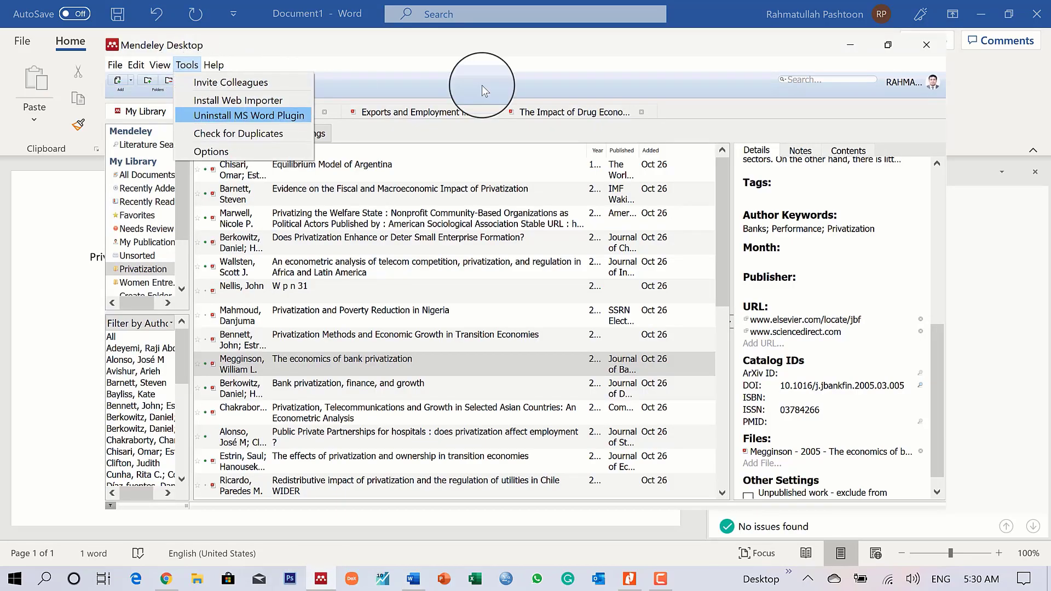
left_click(851, 55)
- Back in Word, list the Mendeley citation styles on the References tab
left_click(846, 41)
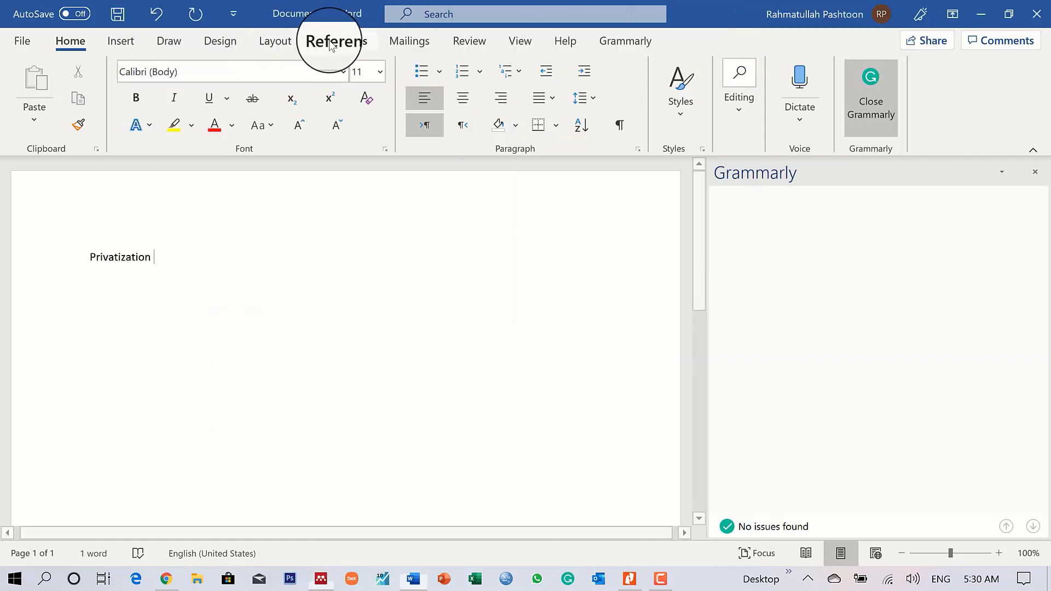
left_click(331, 44)
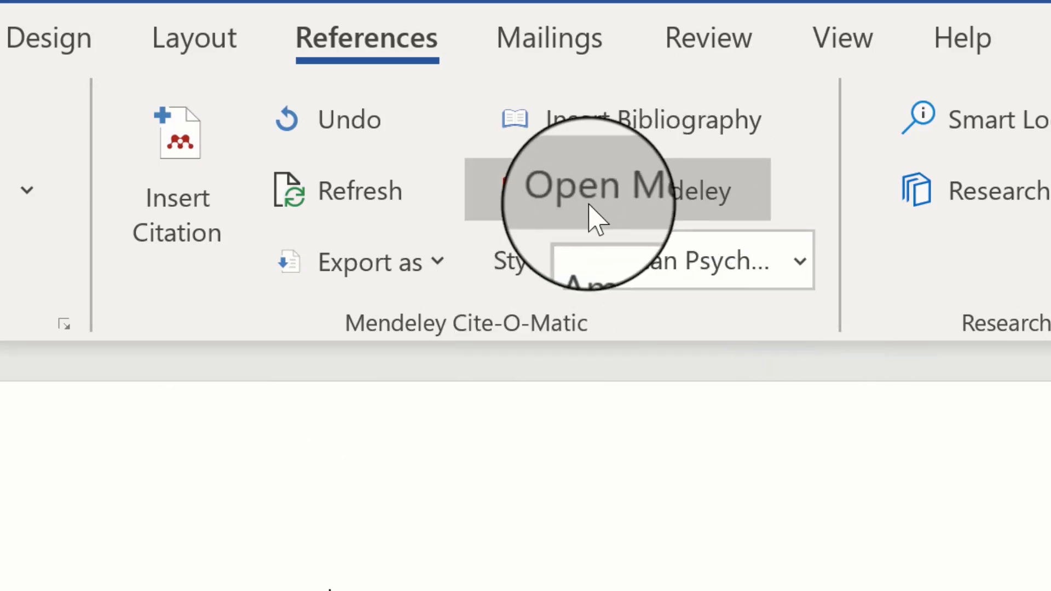
left_click(703, 257)
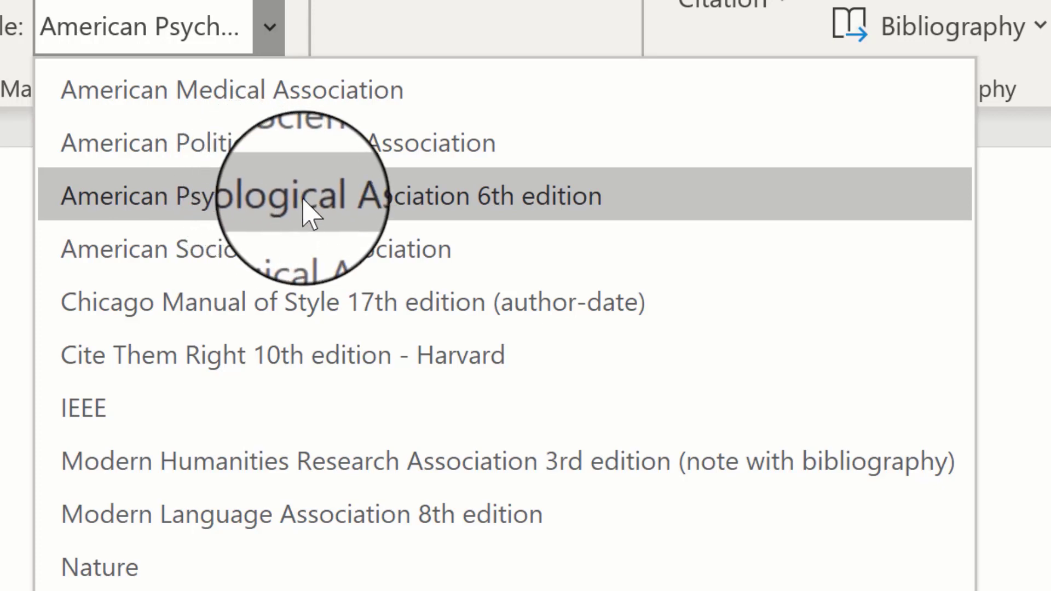
- Pick American Psychological Association 6th edition from the Mendeley style list
left_click(455, 212)
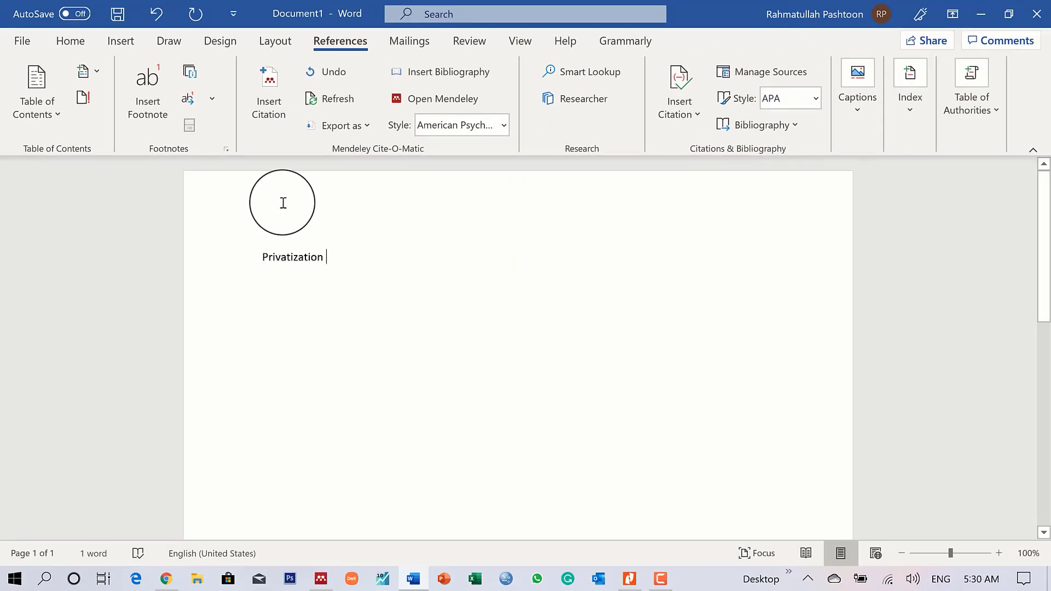
- Start a Mendeley citation after 'Privatization' and switch to the Mendeley library to choose a paper
left_click(274, 110)
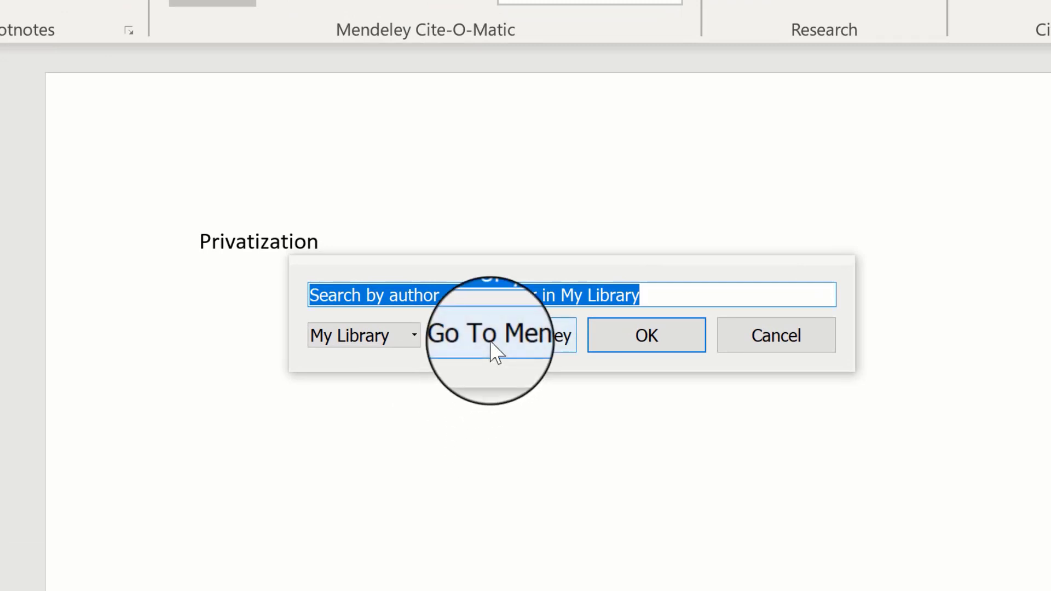
left_click(495, 350)
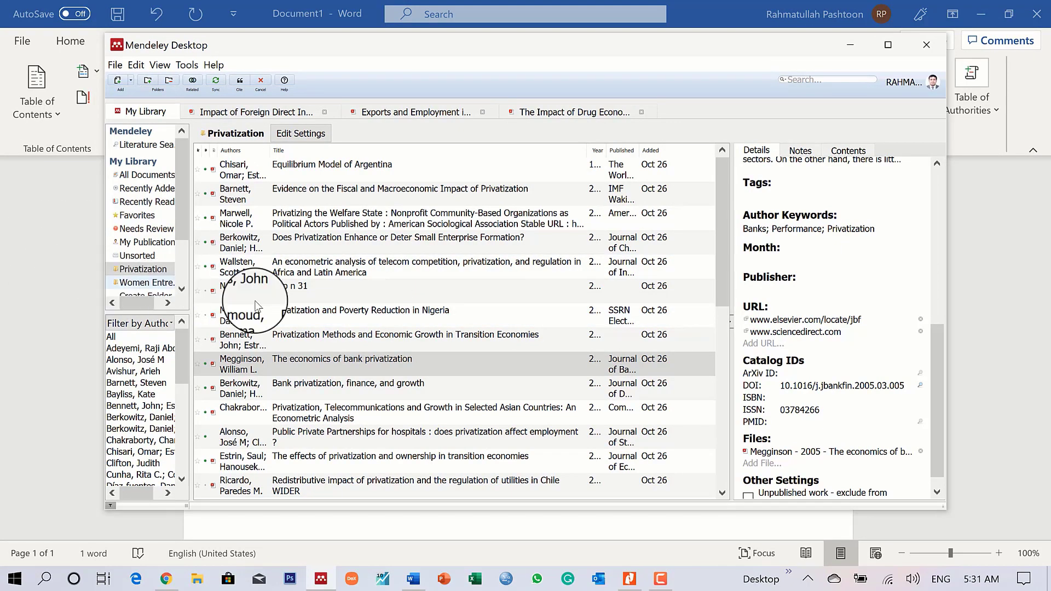
- Open 'Privatization and Poverty Reduction in Nigeria' by Mahmoud and cite it in Word
double_click(351, 324)
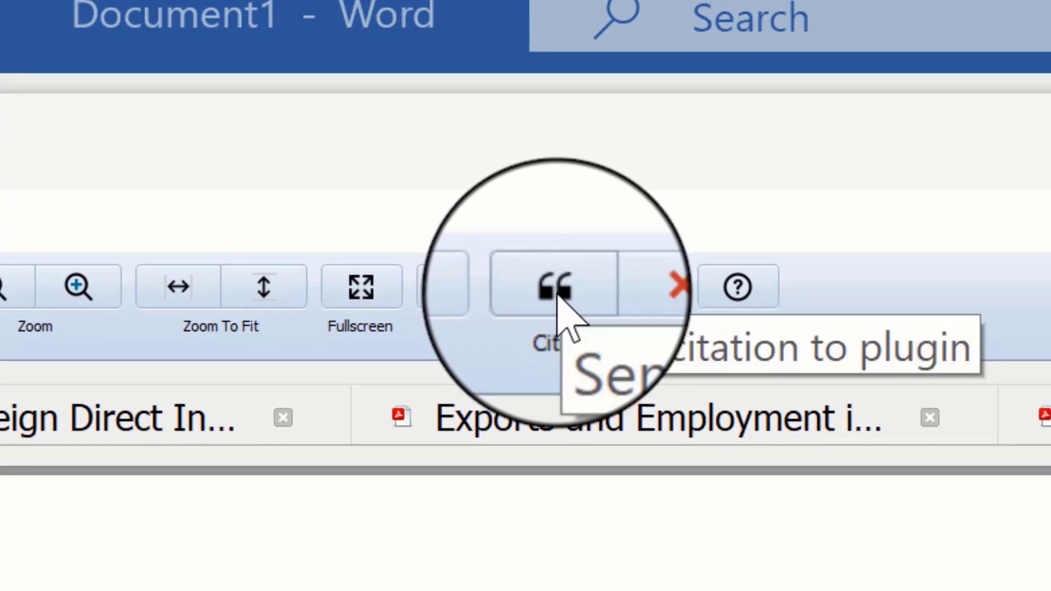
left_click(557, 295)
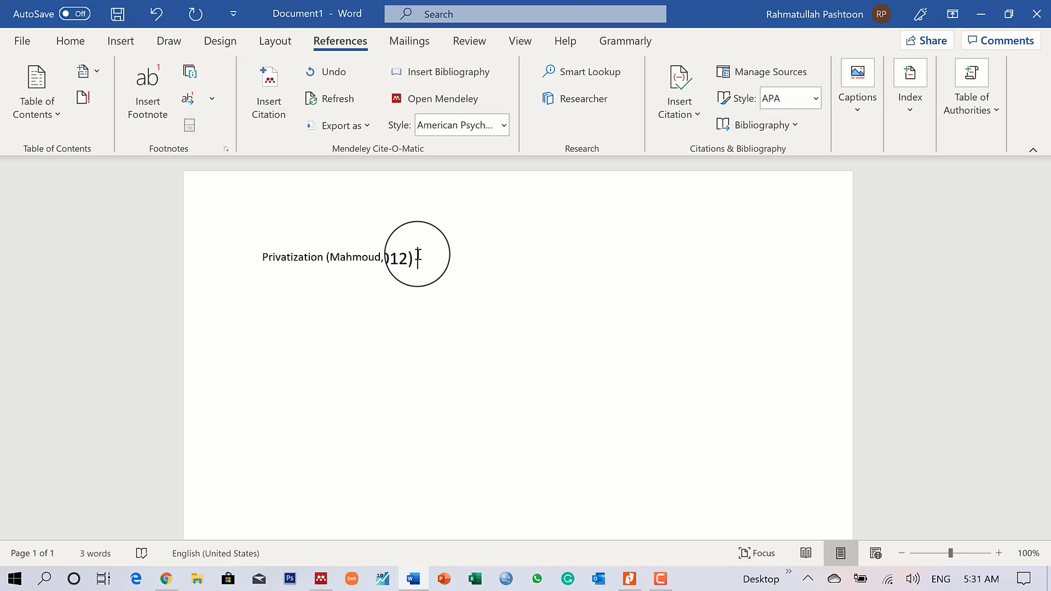
- Insert a second citation for the 2003 Chakraborty and Nandi telecommunications paper from Mendeley
left_click(277, 92)
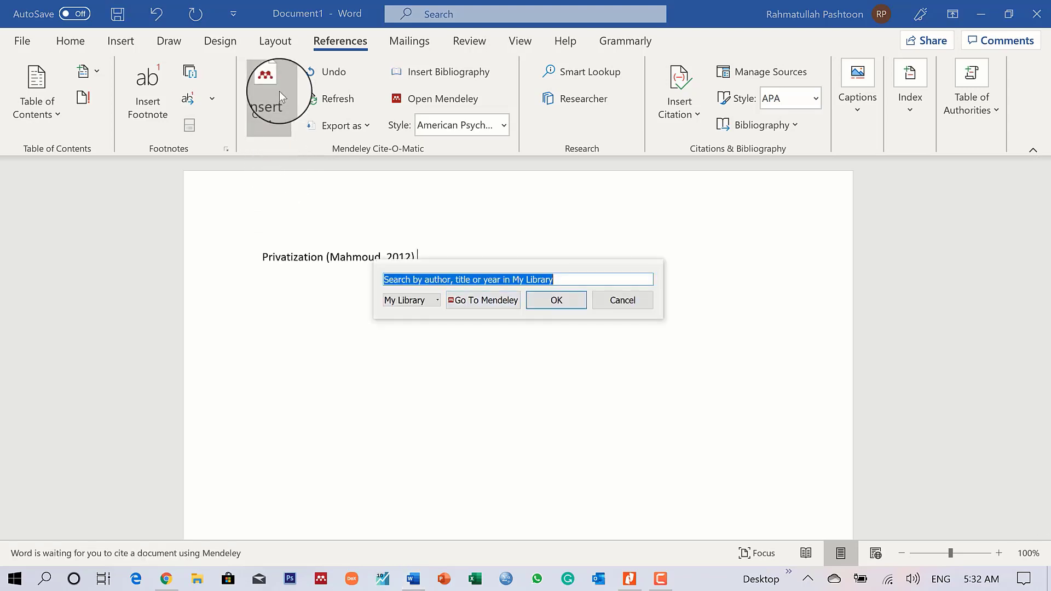
left_click(483, 300)
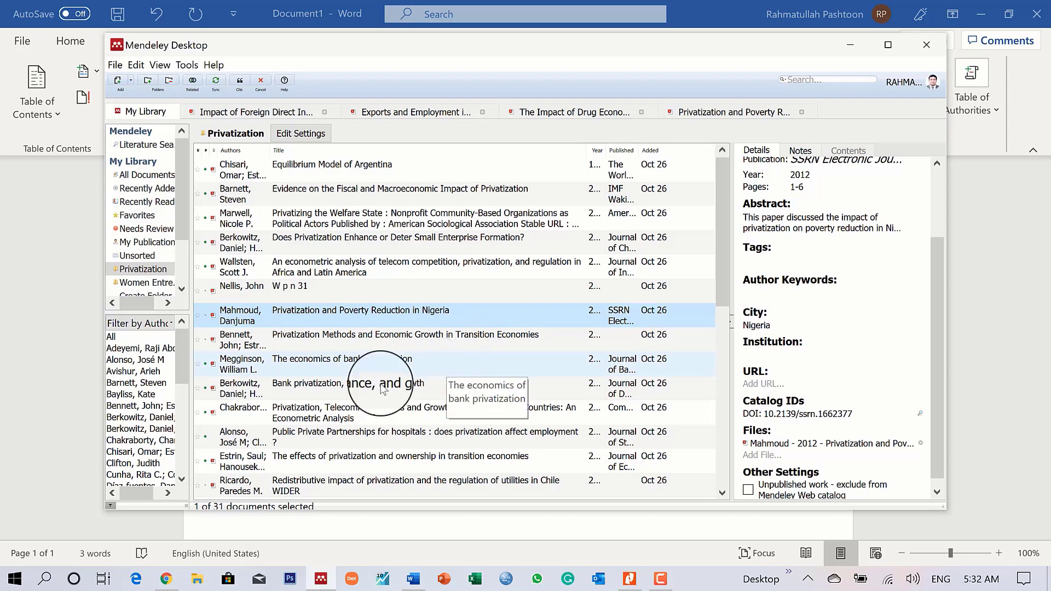
double_click(375, 417)
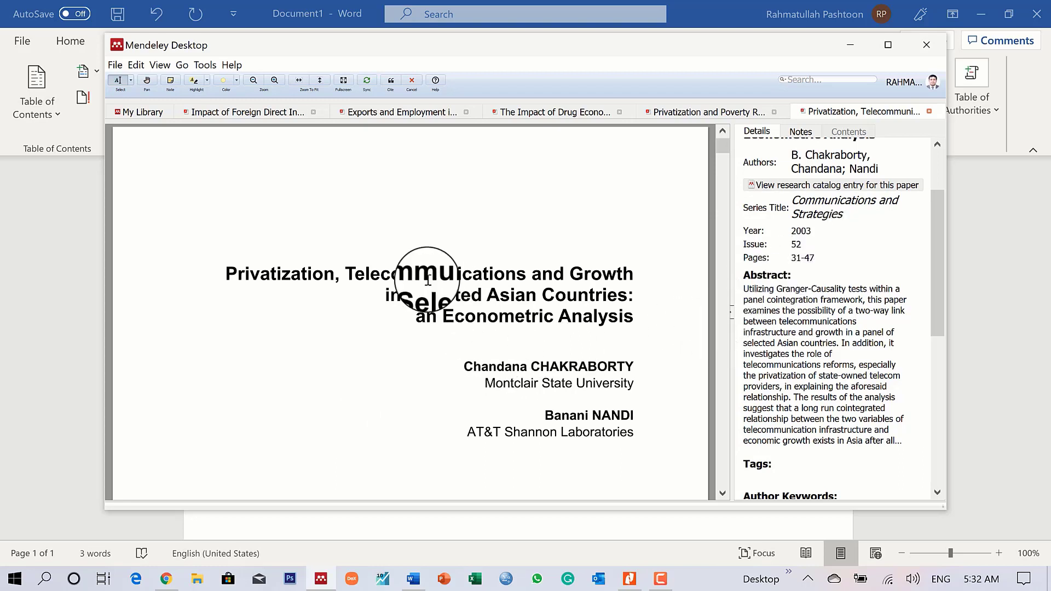
left_click(394, 83)
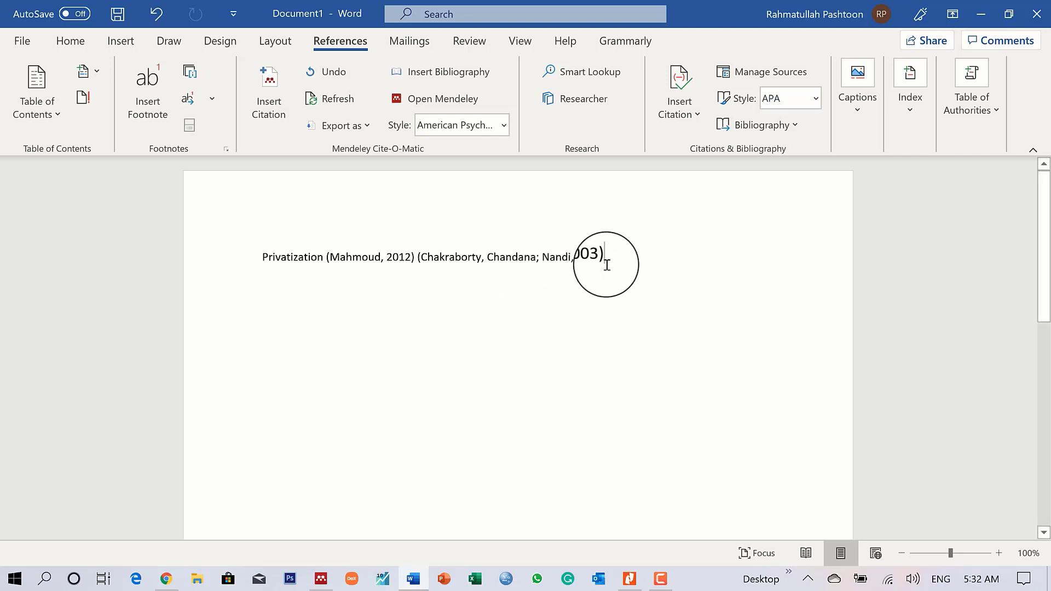
- Merge the Chakraborty 2003 and Mahmoud 2012 citations into one and start a new line
left_click_drag(613, 259, 351, 260)
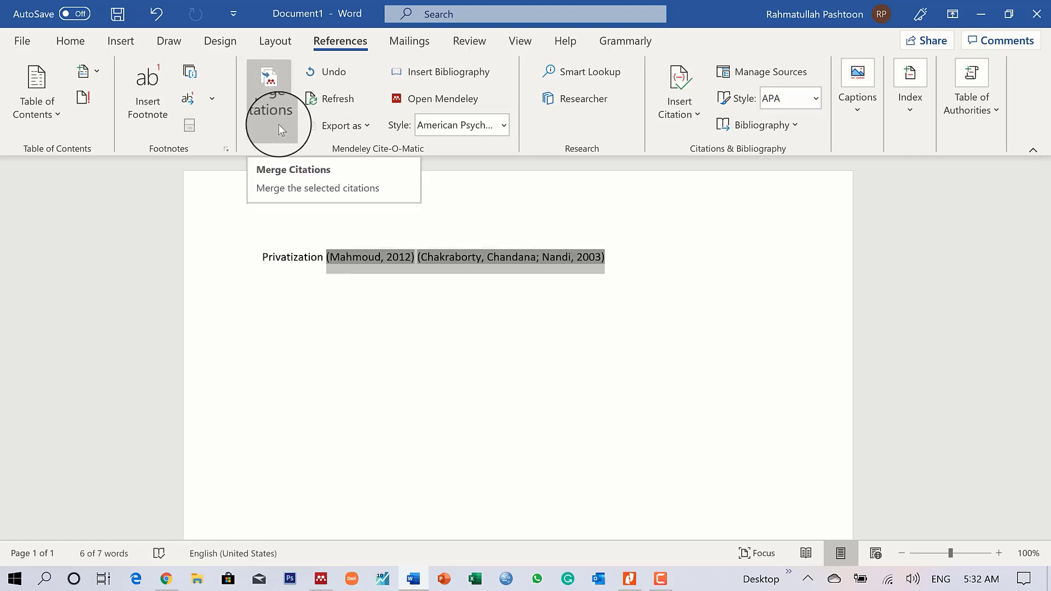
left_click(278, 124)
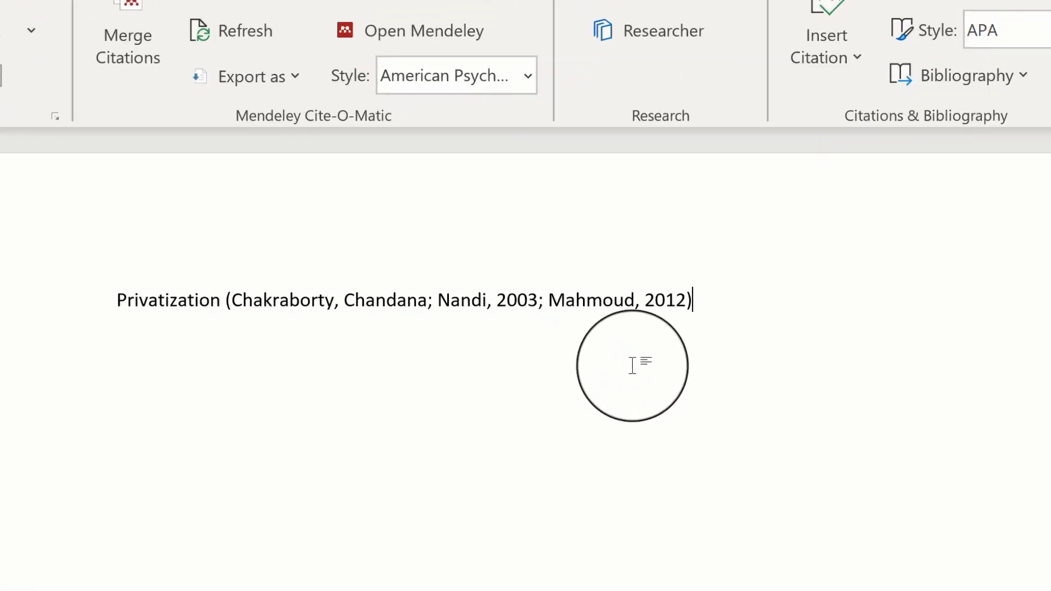
key("Return")
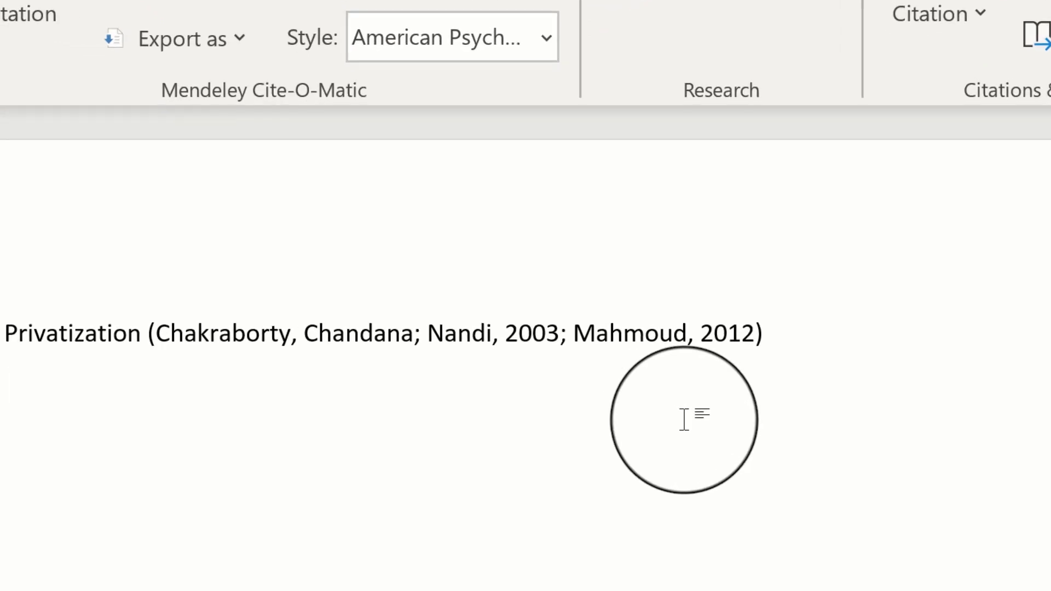
- Add a 'References' heading and insert the Mendeley bibliography for the Chakraborty and Mahmoud papers
key("Return")
key("Return")
type("ferences")
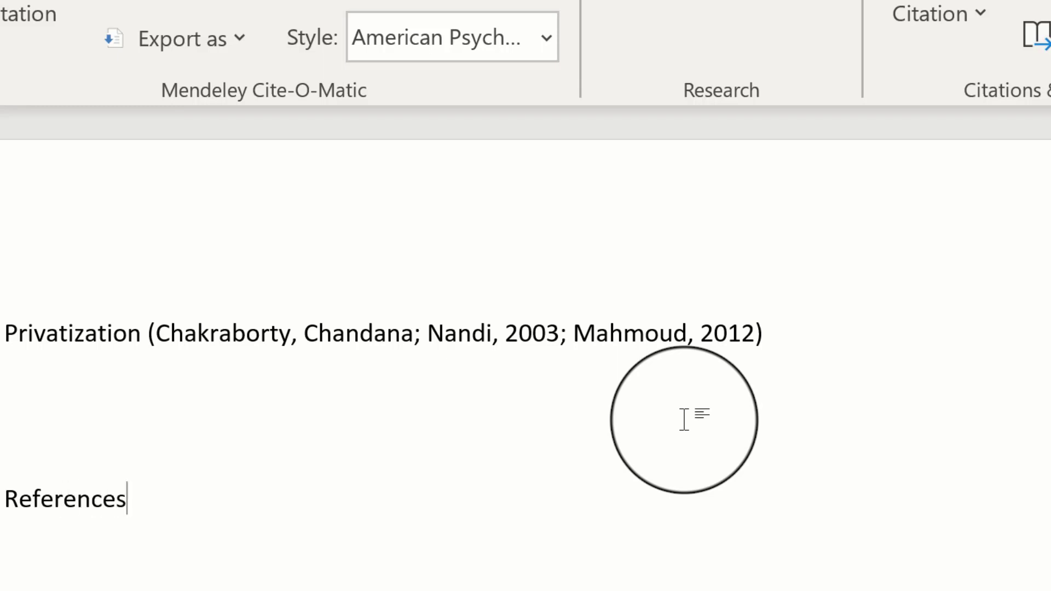
key("Return")
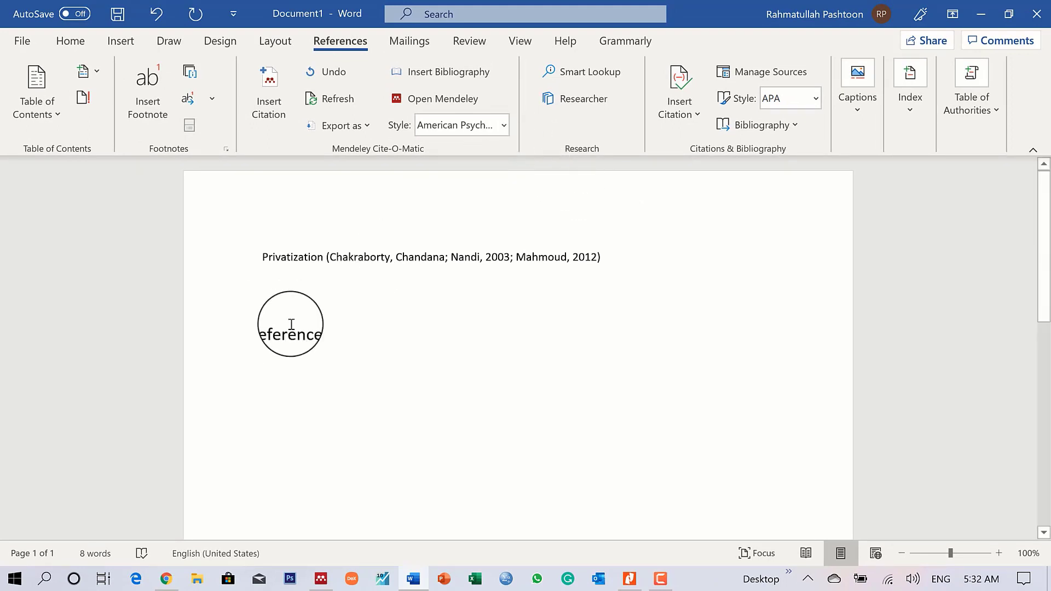
left_click(425, 73)
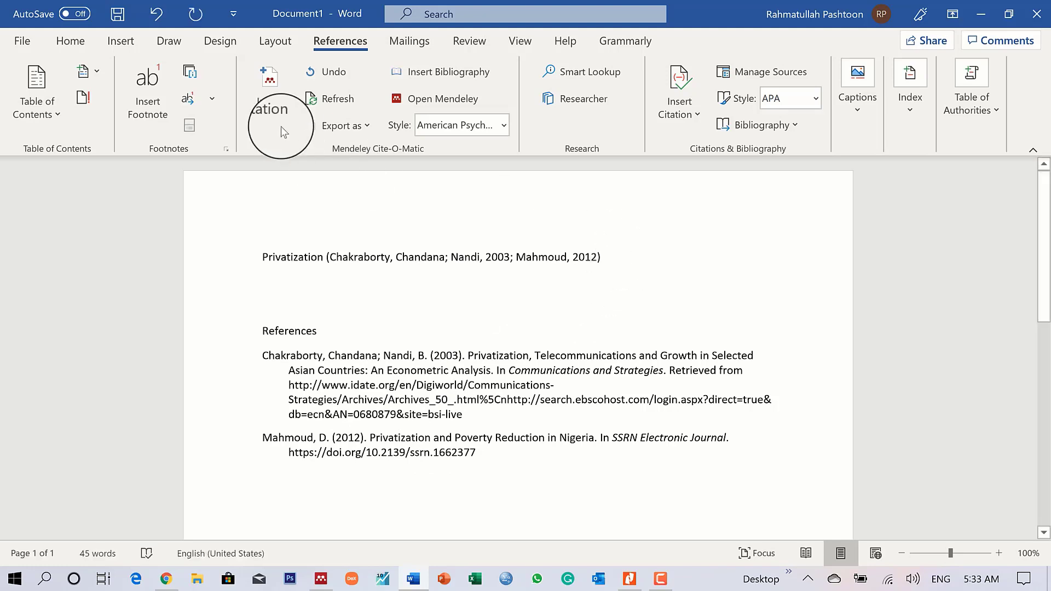
- Cite the Berkowitz 2013 small enterprise paper after Privatization and select both citations
left_click(280, 104)
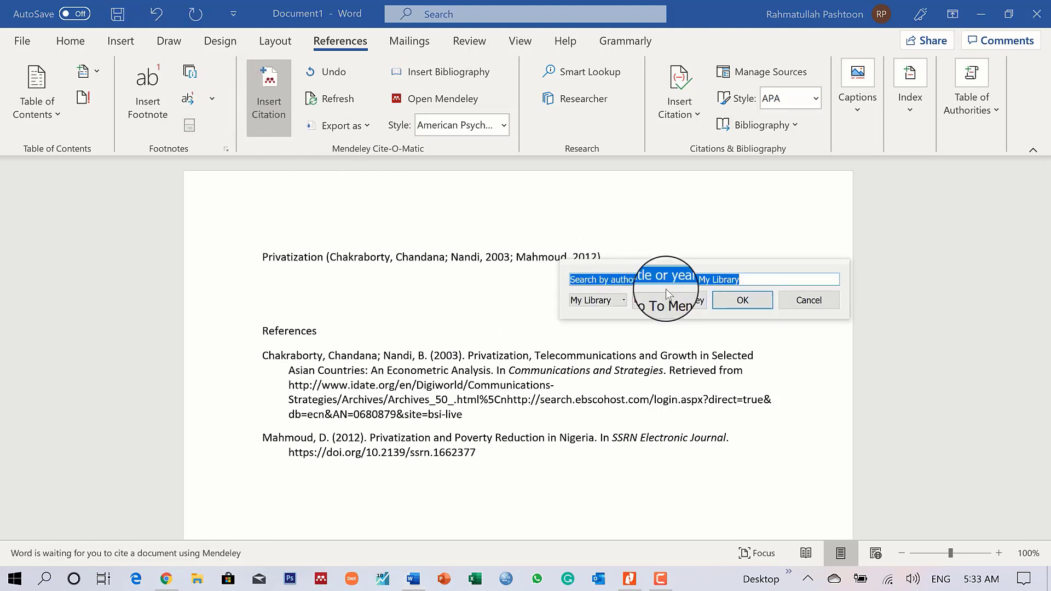
left_click(678, 304)
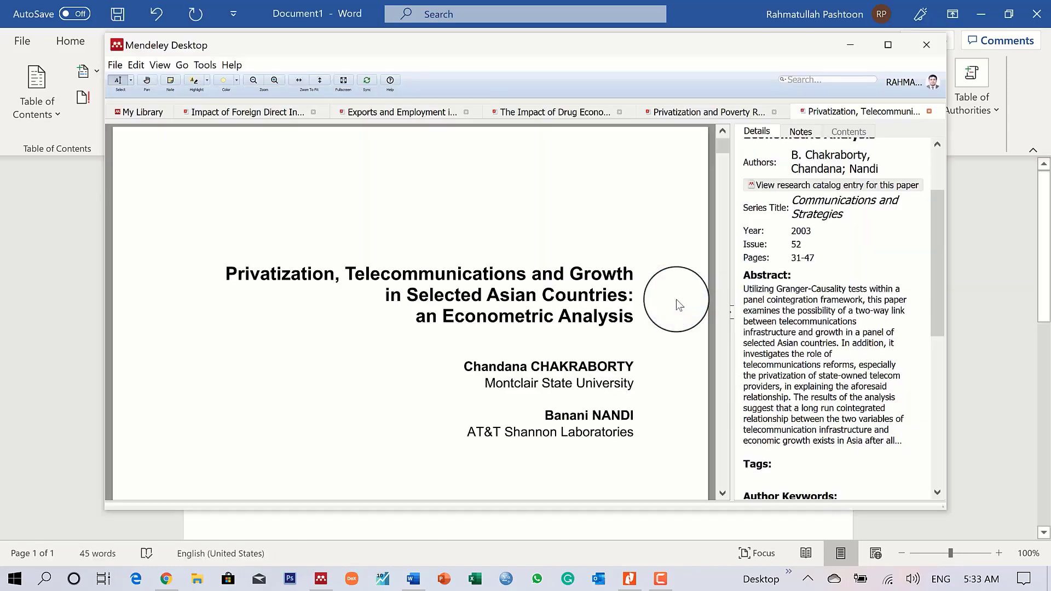
double_click(381, 244)
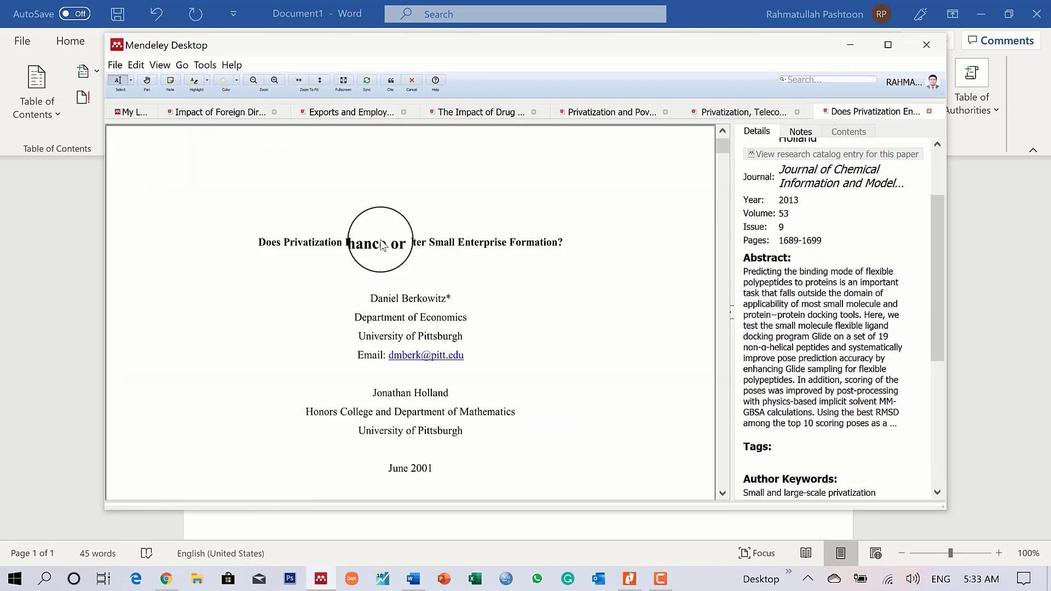
left_click(391, 80)
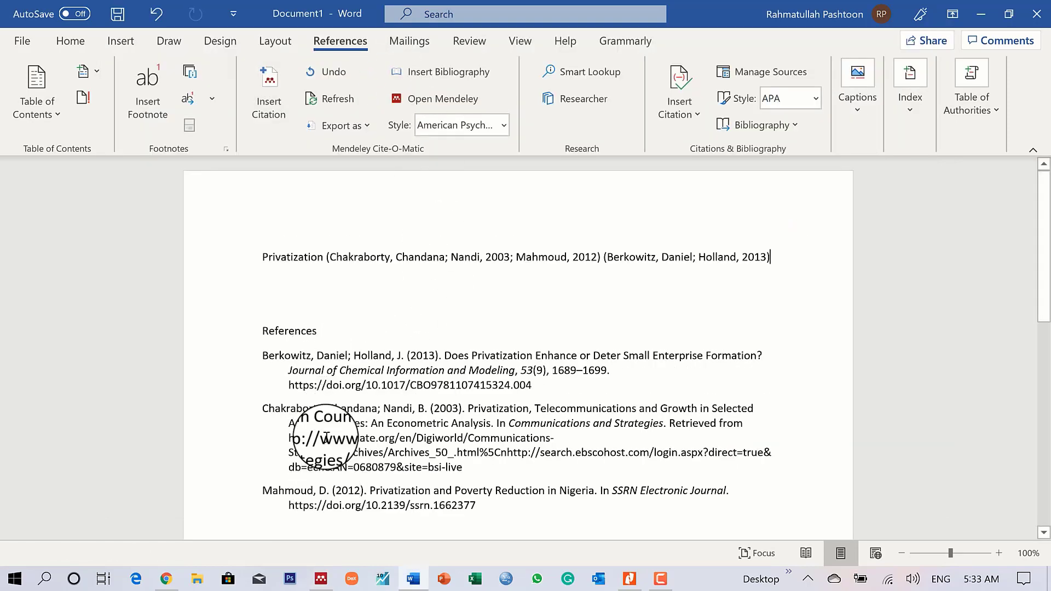
left_click_drag(753, 257, 423, 265)
- Merge all three citations into one, then return to Mendeley and scroll the Berkowitz paper
left_click(280, 84)
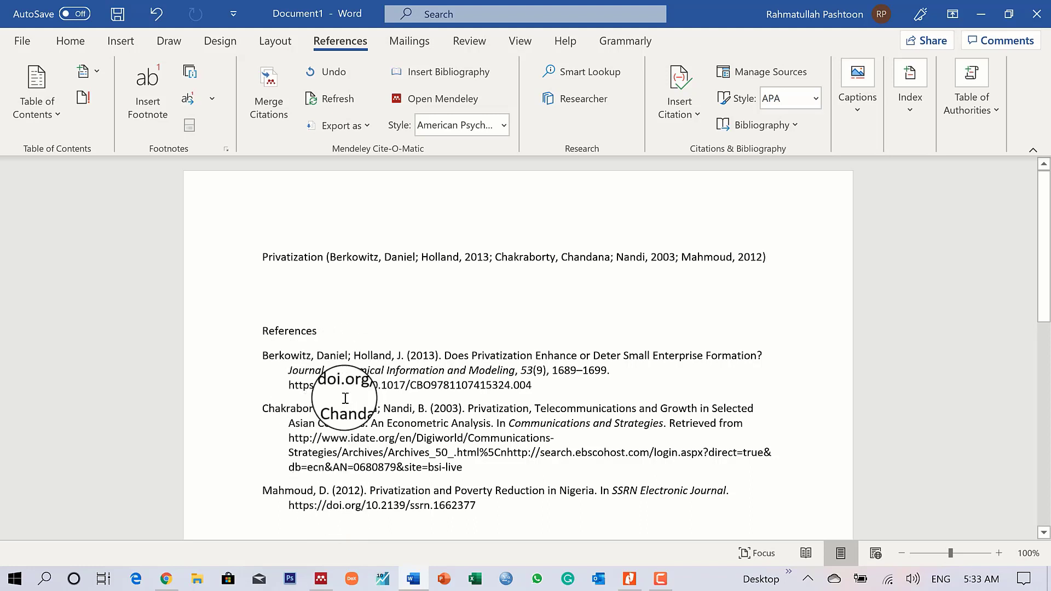
left_click(315, 311)
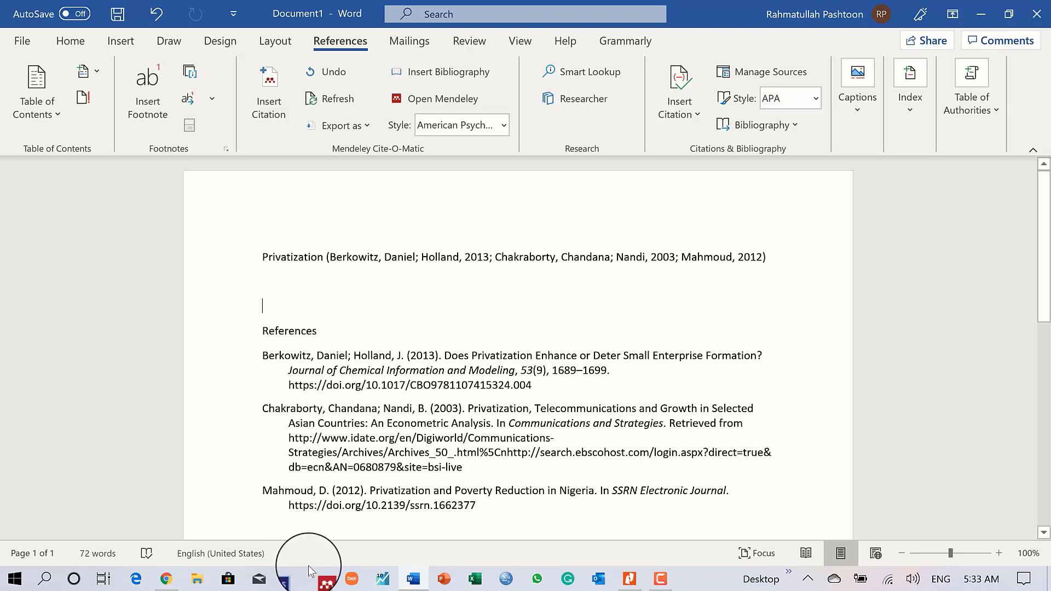
left_click(321, 579)
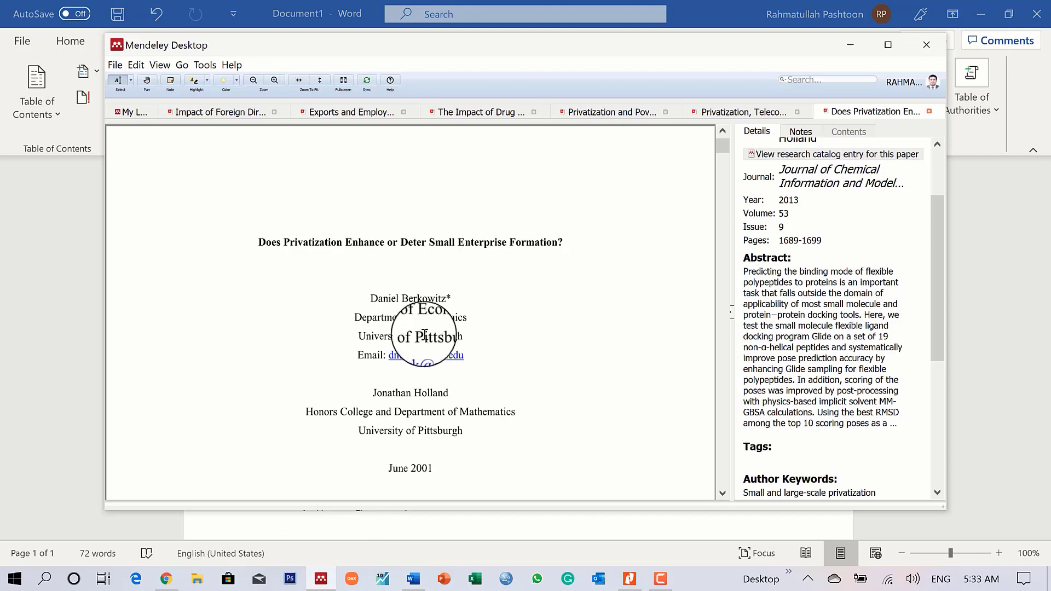
scroll(422, 320, "down", 3)
scroll(428, 339, "down", 5)
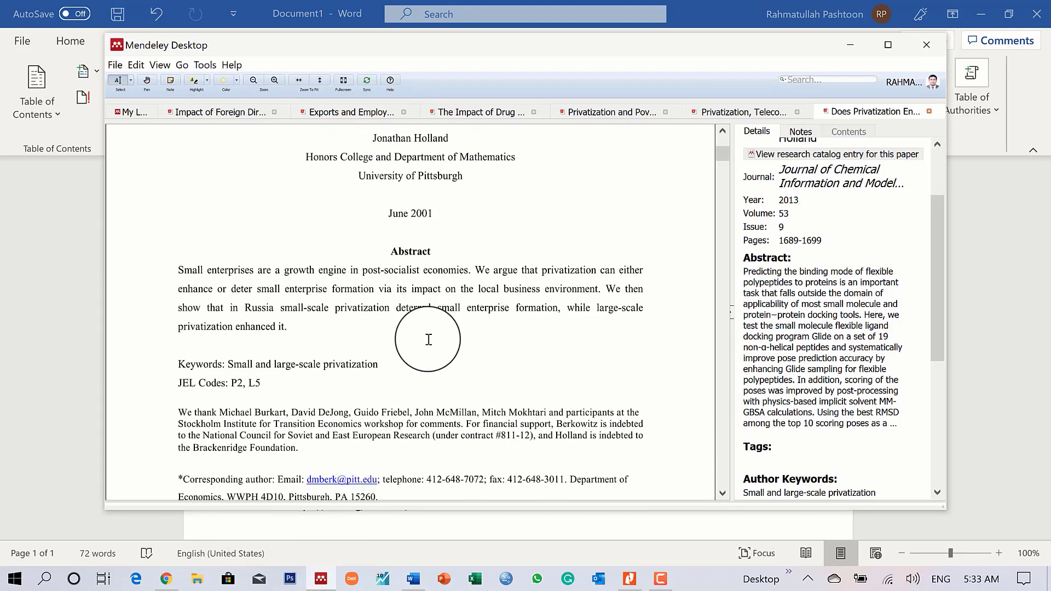